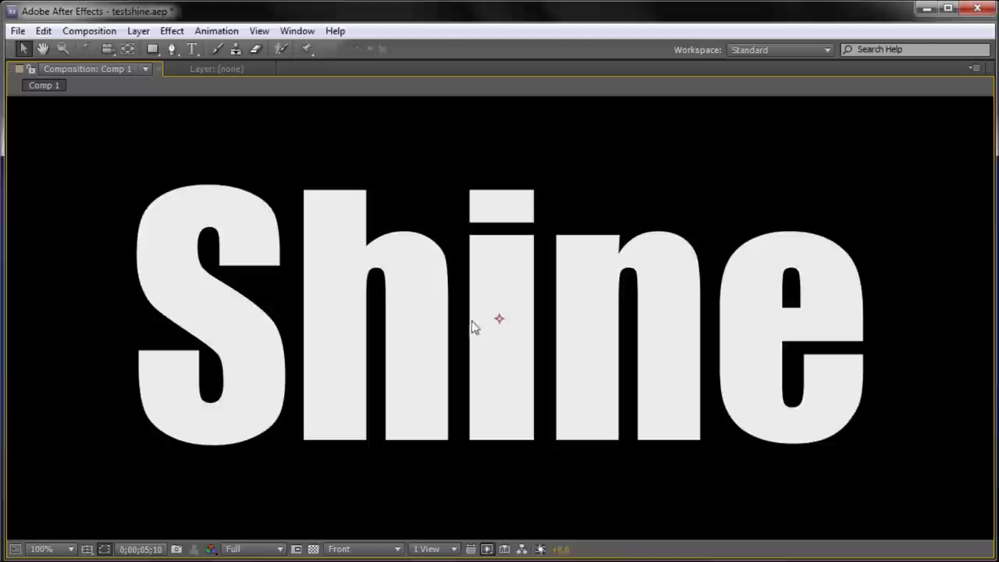
Step: Preview the finished shine animation, and create a new HDV/HDTV 720 29.97 composition lasting 0;00;06;00
{"action": "key", "text": "space"}
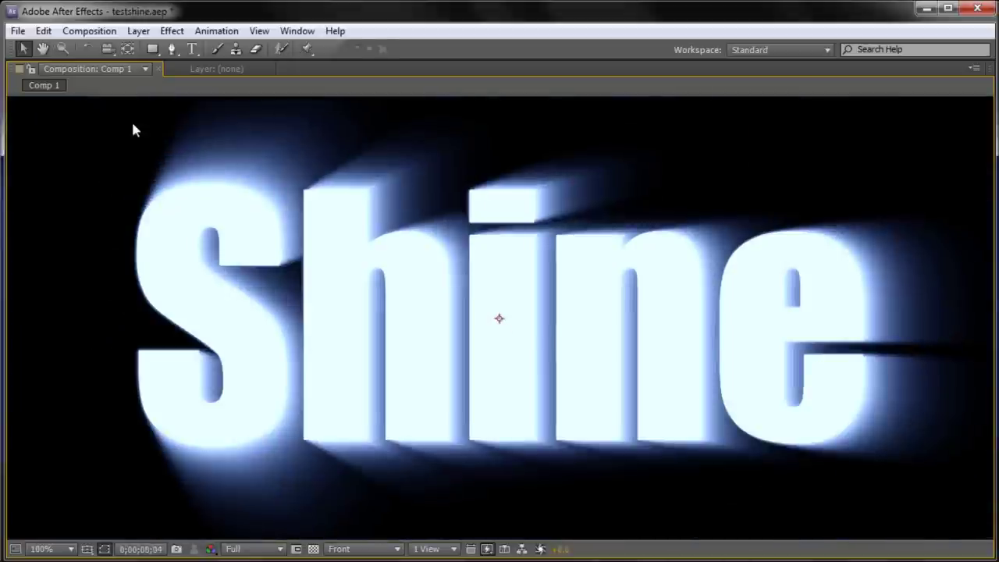
{"action": "left_click", "coordinate": [99, 31]}
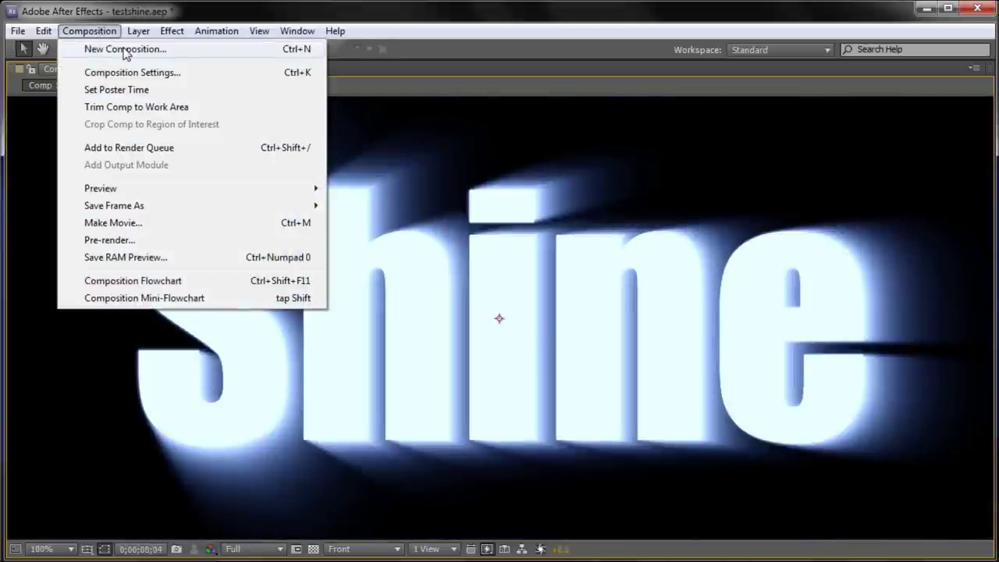
{"action": "left_click", "coordinate": [125, 50]}
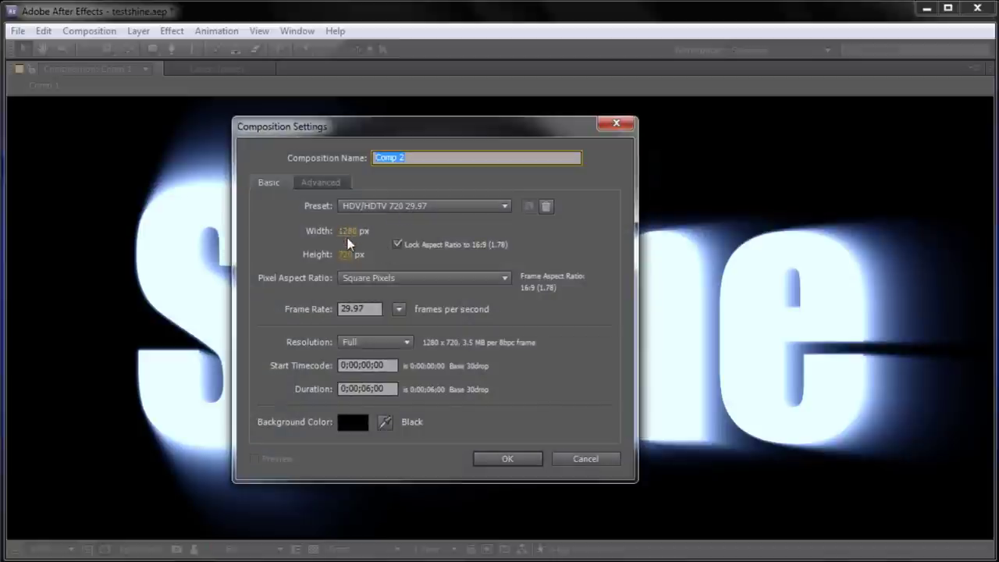
{"action": "left_click", "coordinate": [384, 393]}
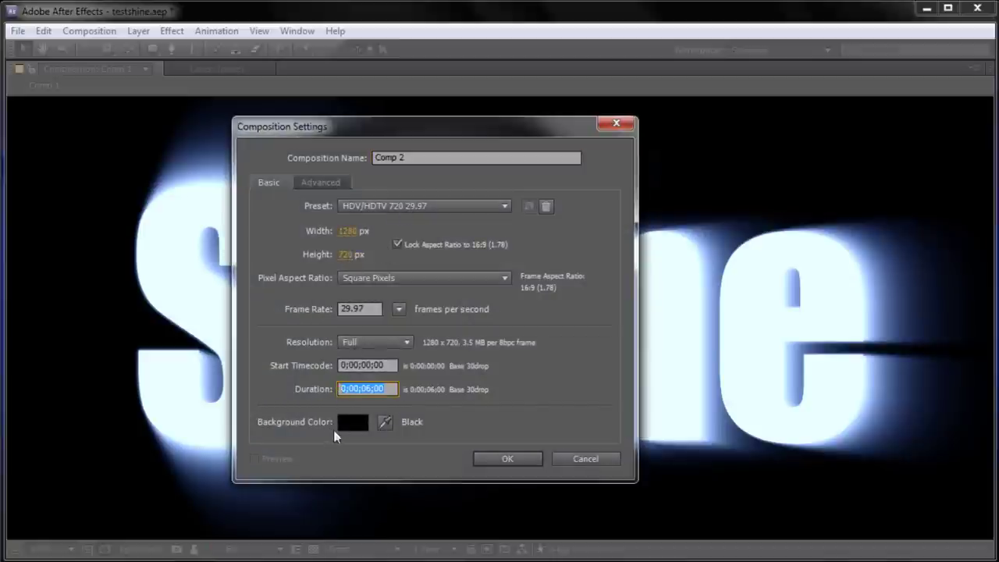
{"action": "left_click", "coordinate": [506, 456]}
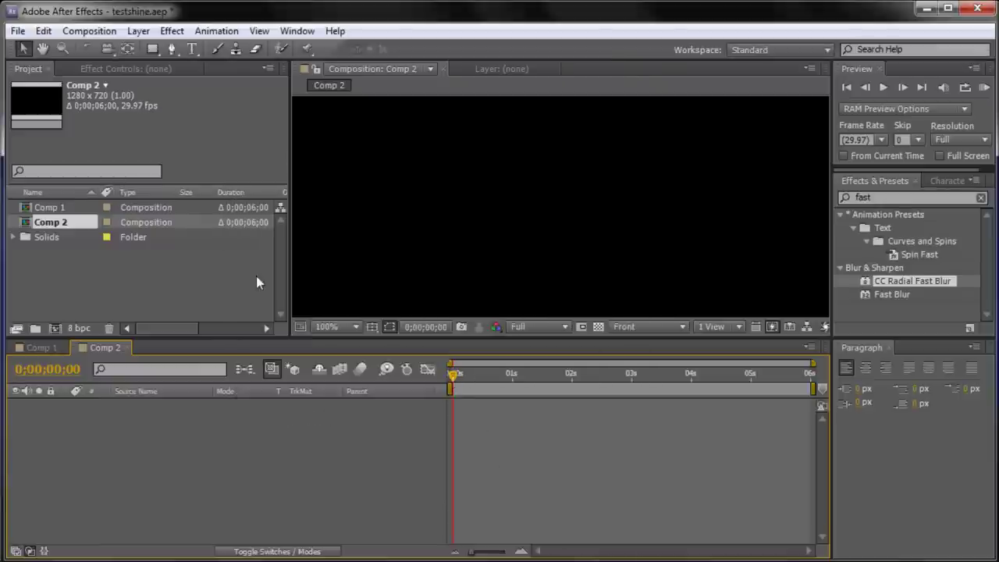
Step: Add a black 1280 x 720 px solid layer to the new composition
{"action": "left_click", "coordinate": [138, 31]}
{"action": "mouse_move", "coordinate": [179, 48]}
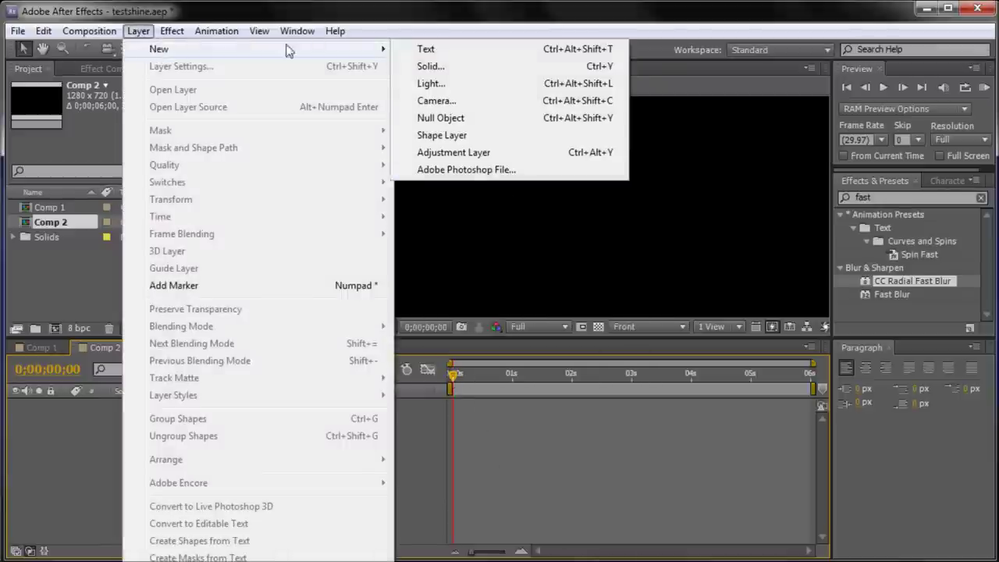
{"action": "left_click", "coordinate": [419, 70]}
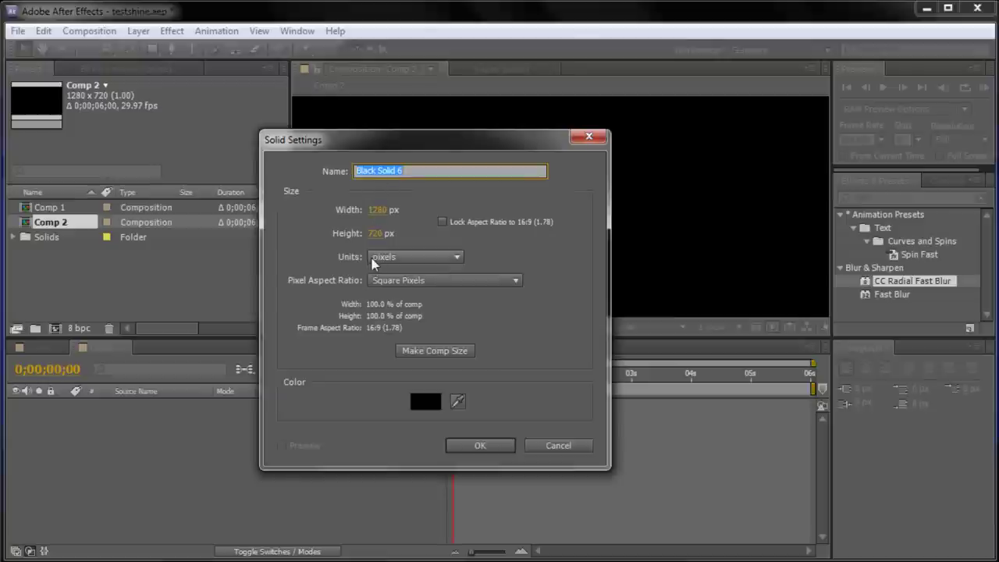
{"action": "left_click", "coordinate": [481, 445]}
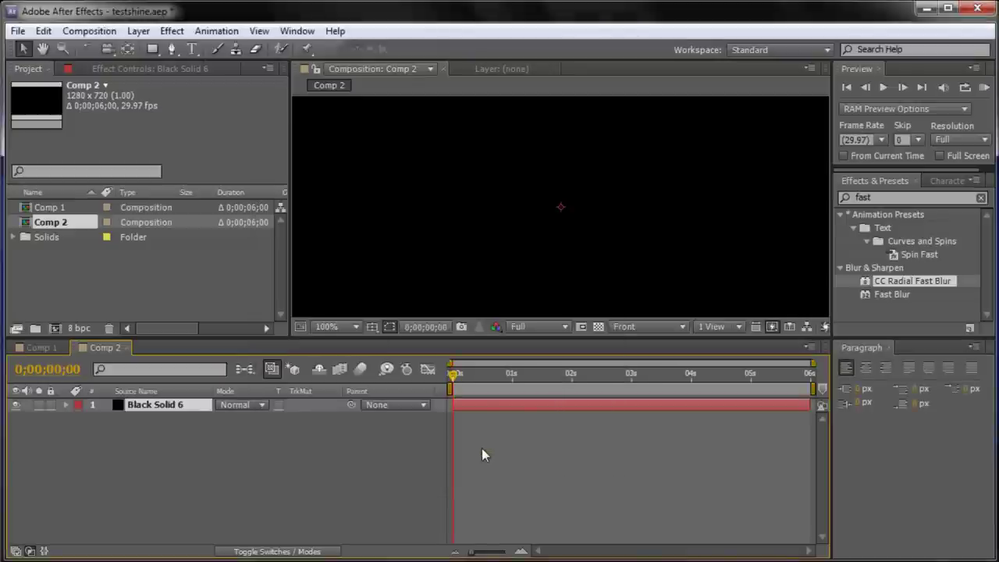
Step: Add a text layer reading "Shine" above the black solid
{"action": "left_click", "coordinate": [355, 328]}
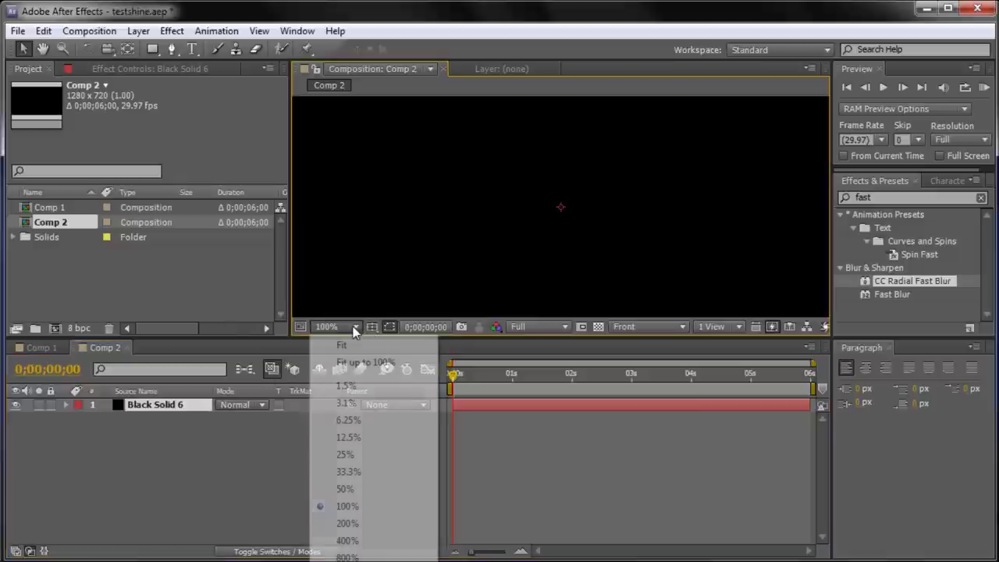
{"action": "left_click", "coordinate": [344, 472]}
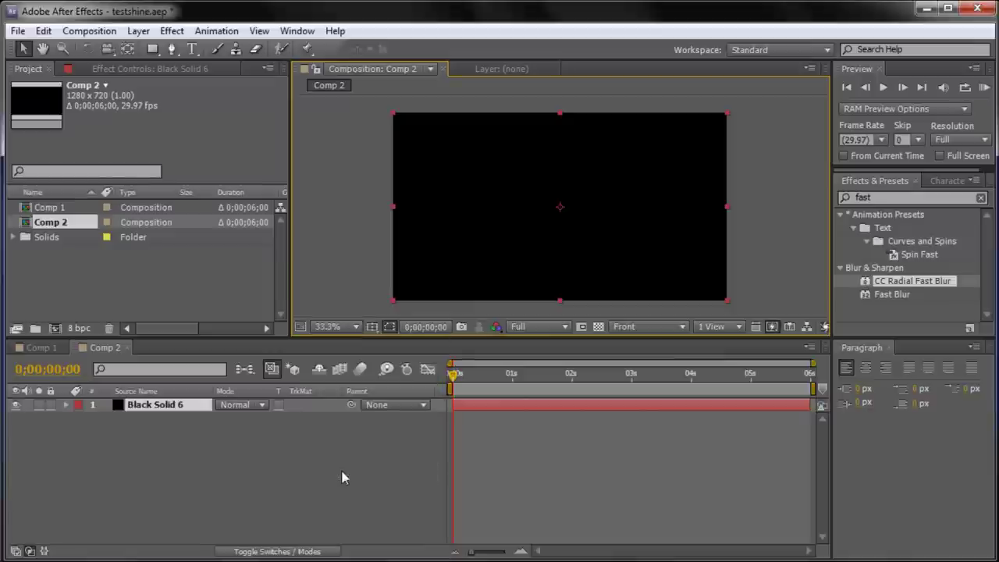
{"action": "left_click", "coordinate": [192, 48]}
{"action": "left_click", "coordinate": [439, 199]}
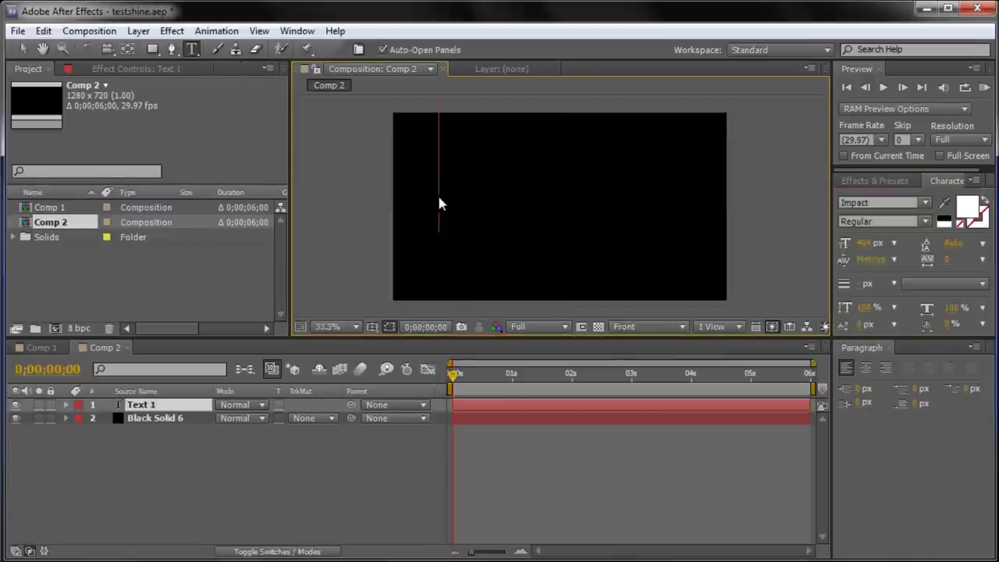
{"action": "type", "text": "Shine"}
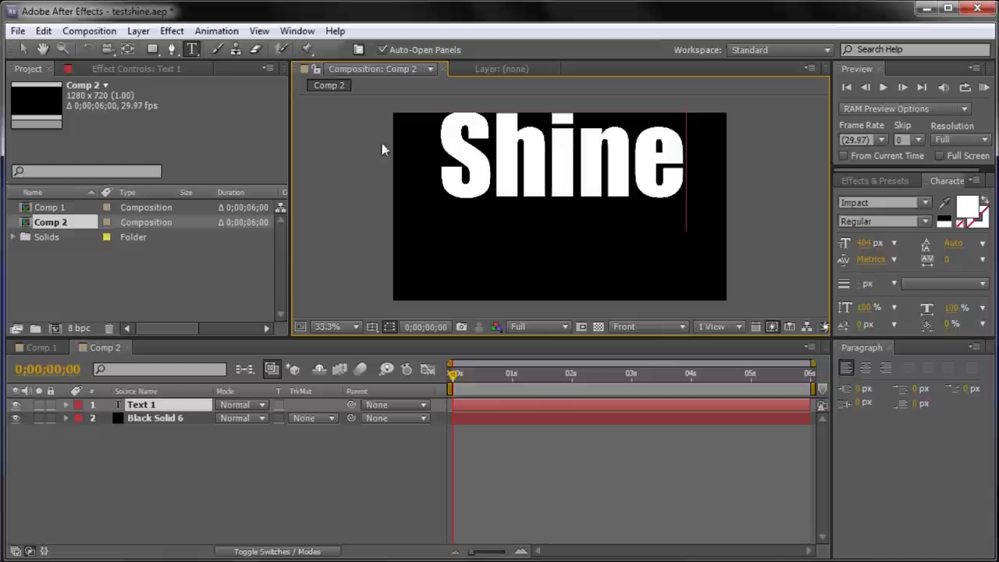
Step: Move the Shine text down to the center of the composition frame
{"action": "left_click", "coordinate": [22, 48]}
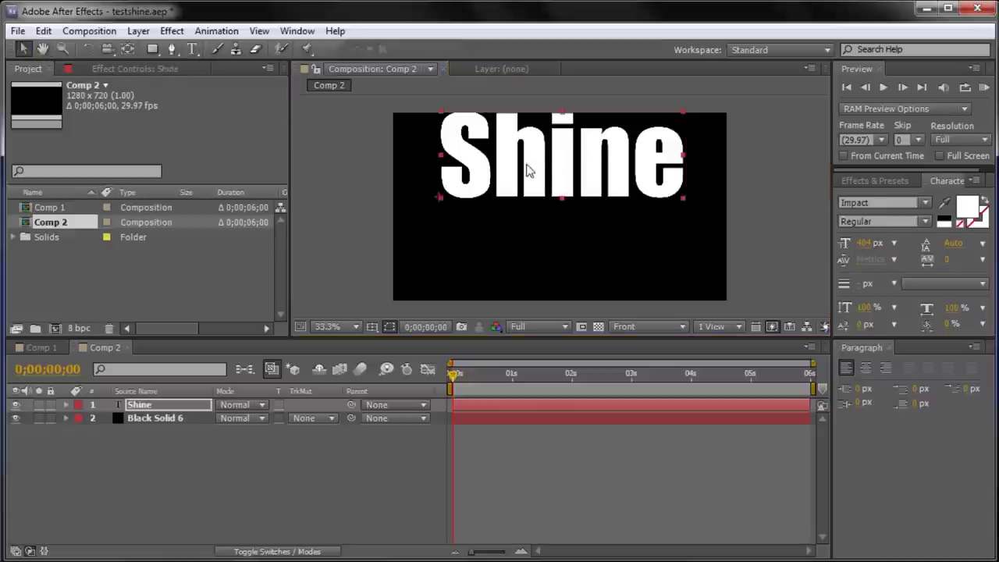
{"action": "left_click_drag", "start_coordinate": [508, 200], "coordinate": [509, 216]}
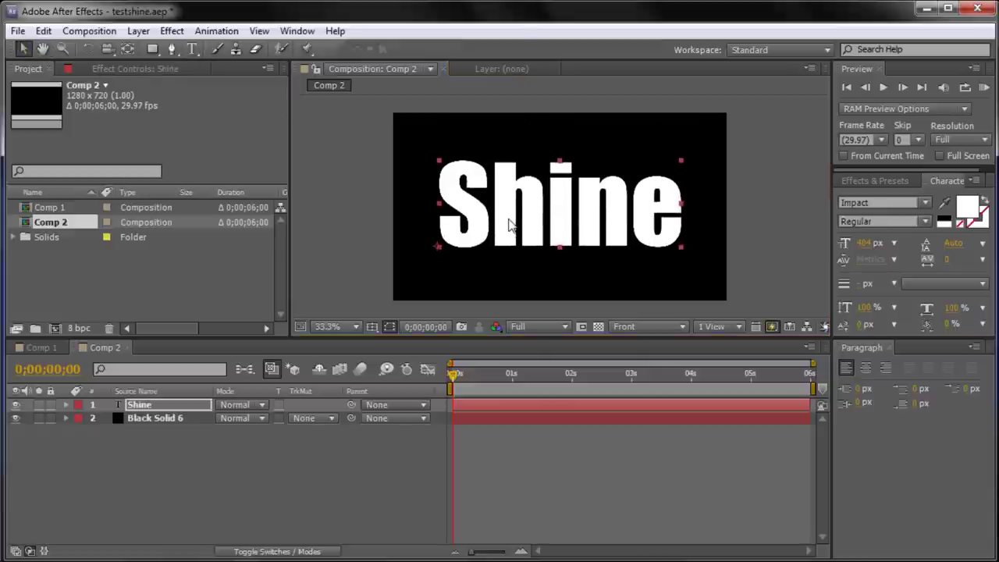
{"action": "left_click", "coordinate": [235, 466]}
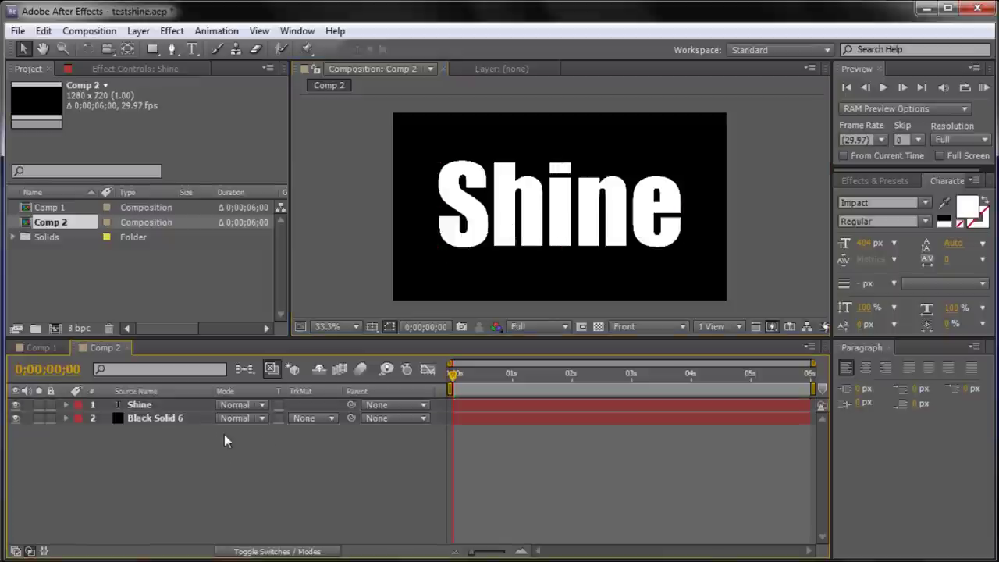
Step: Duplicate the Shine text layer twice to get three stacked copies
{"action": "left_click", "coordinate": [156, 407]}
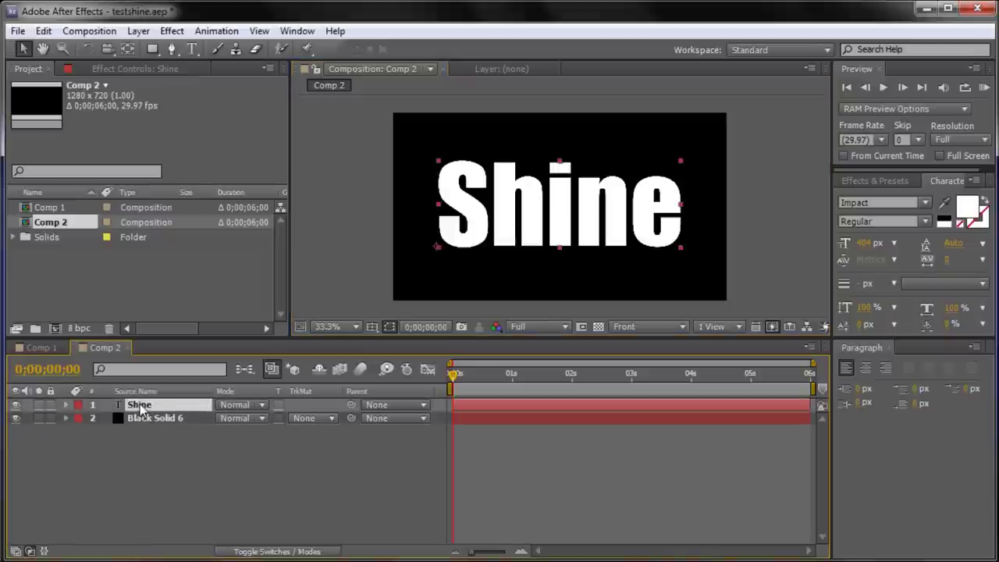
{"action": "key", "text": "ctrl+d"}
{"action": "key", "text": "ctrl+d"}
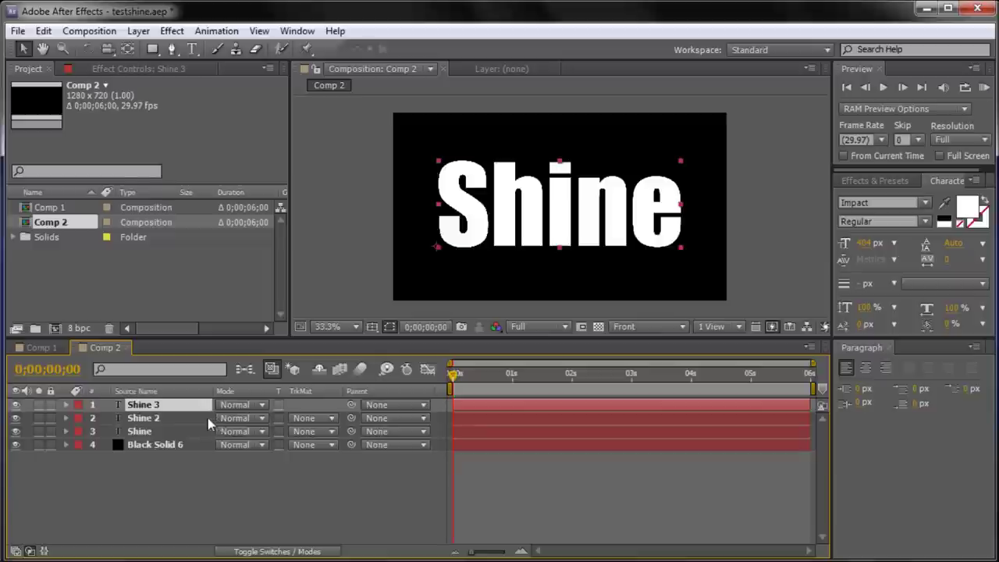
{"action": "left_click", "coordinate": [153, 418]}
{"action": "left_click", "coordinate": [151, 432]}
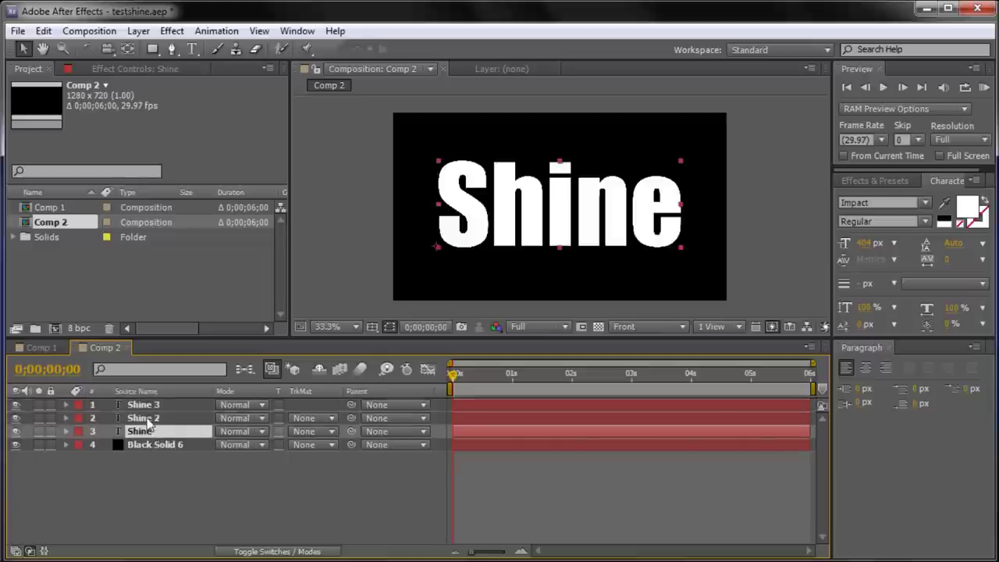
{"action": "left_click", "coordinate": [149, 418]}
{"action": "left_click", "coordinate": [148, 406]}
{"action": "left_click", "coordinate": [146, 431]}
{"action": "left_click", "coordinate": [147, 405]}
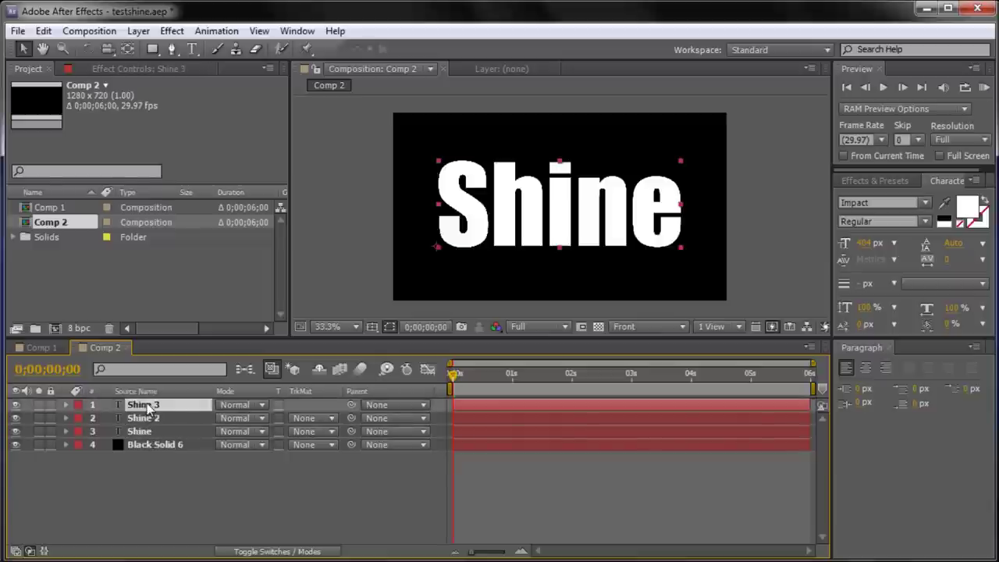
{"action": "left_click", "coordinate": [42, 31]}
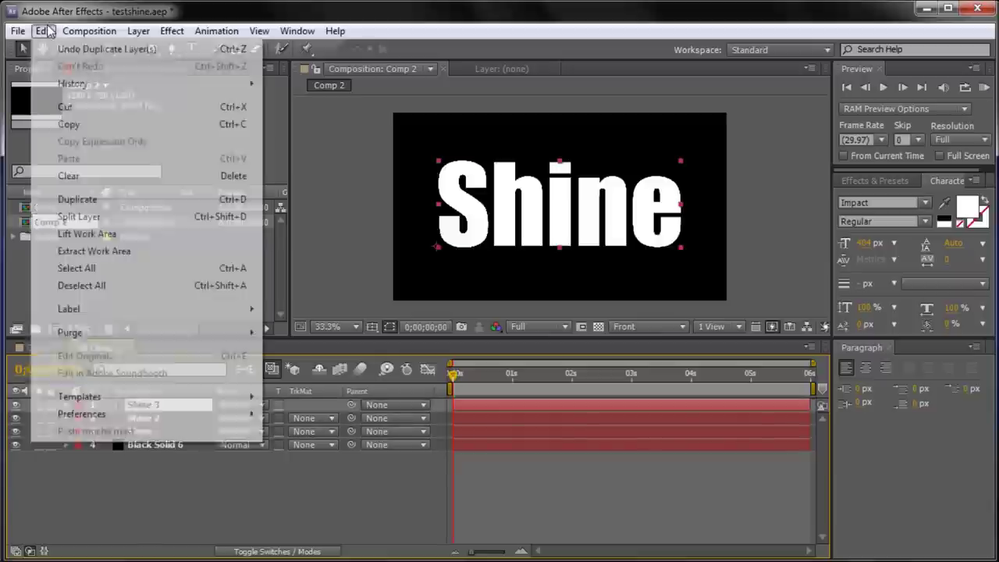
{"action": "left_click", "coordinate": [350, 18]}
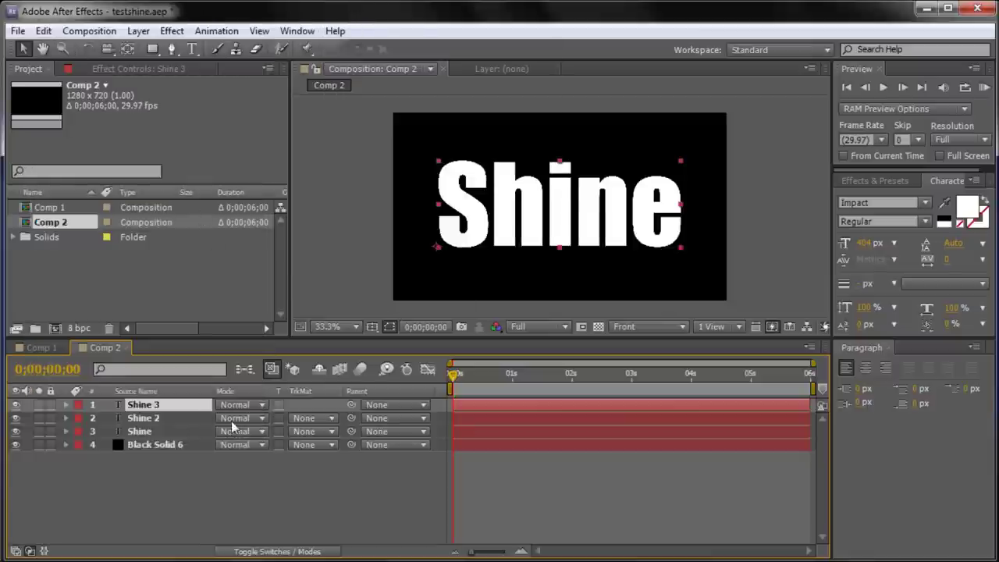
{"action": "left_click", "coordinate": [160, 434]}
{"action": "left_click", "coordinate": [152, 420]}
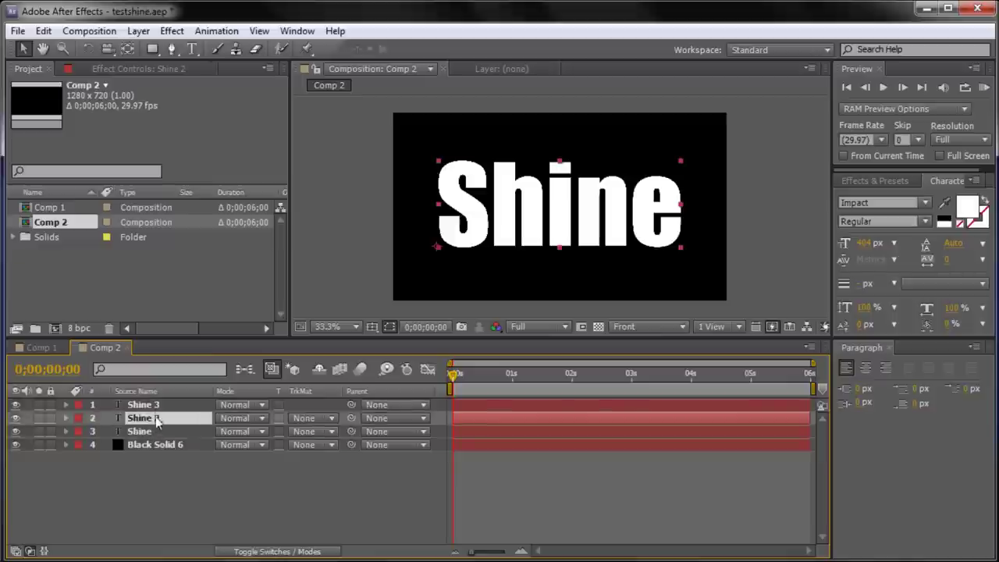
{"action": "left_click", "coordinate": [154, 406]}
Step: Search the effects for "fast" and apply Fast Blur to the original Shine layer, the lowest of the three text copies
{"action": "left_click", "coordinate": [144, 433]}
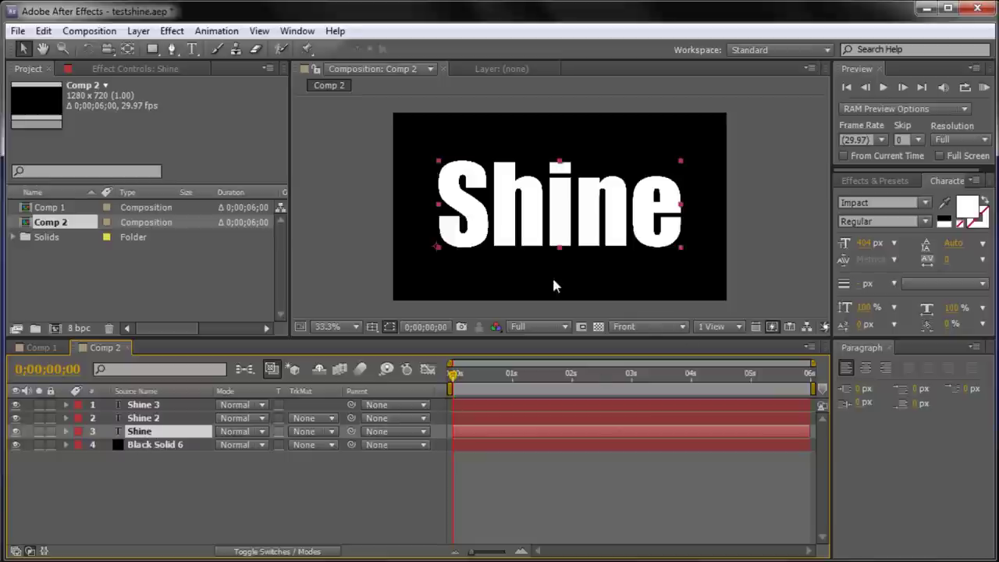
{"action": "left_click", "coordinate": [864, 178]}
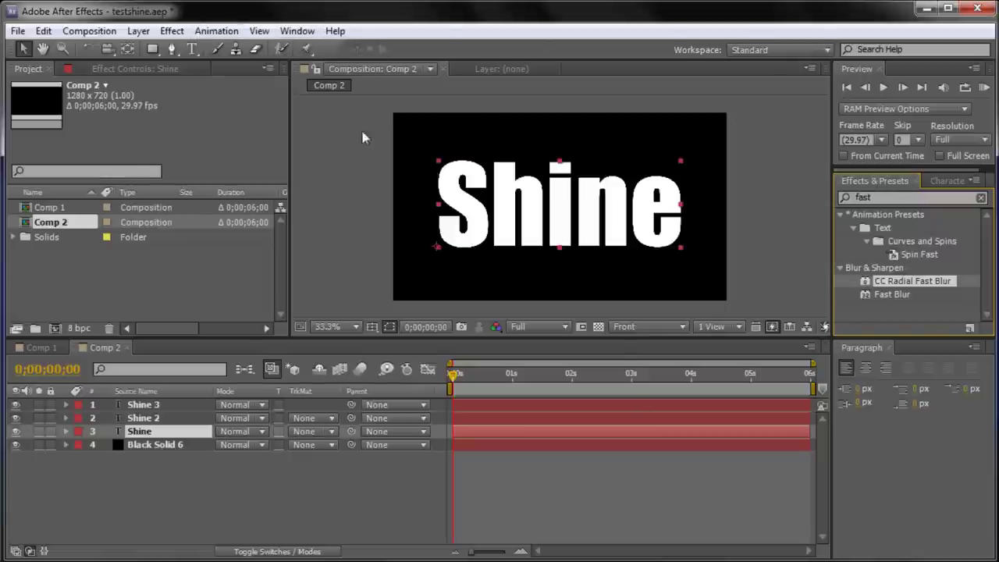
{"action": "left_click", "coordinate": [290, 33]}
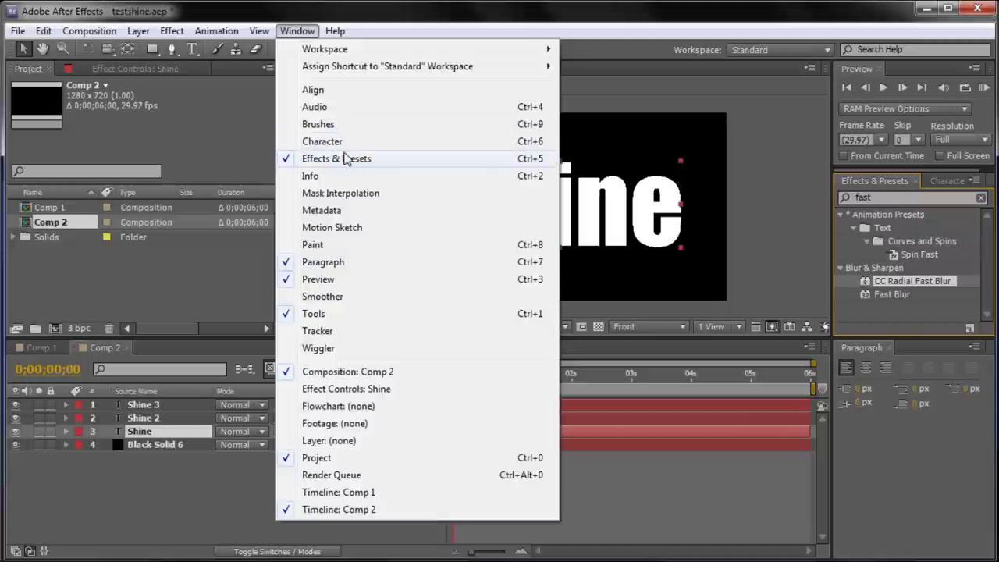
{"action": "left_click", "coordinate": [467, 24]}
{"action": "left_click", "coordinate": [887, 202]}
{"action": "key", "text": "BackSpace"}
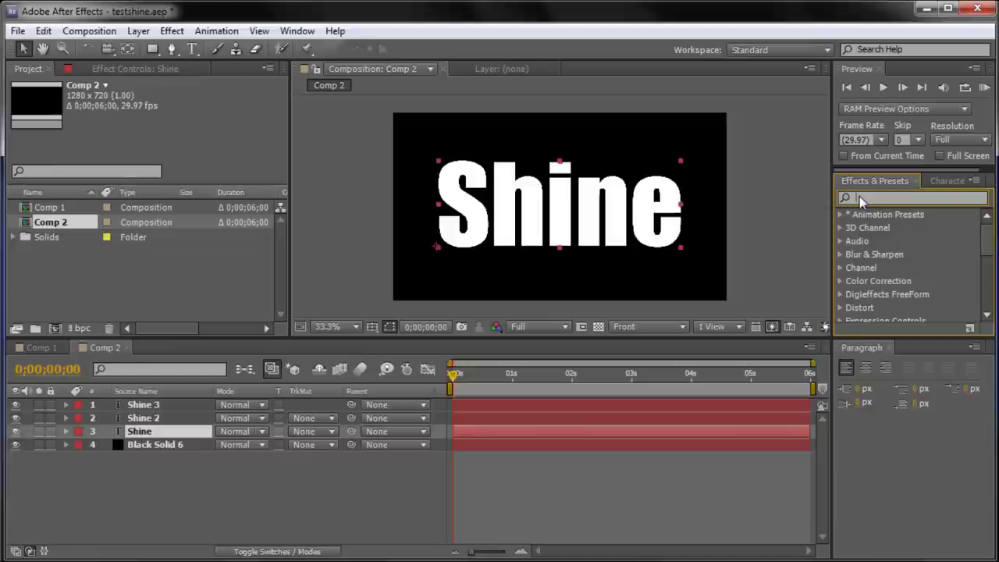
{"action": "type", "text": "fast"}
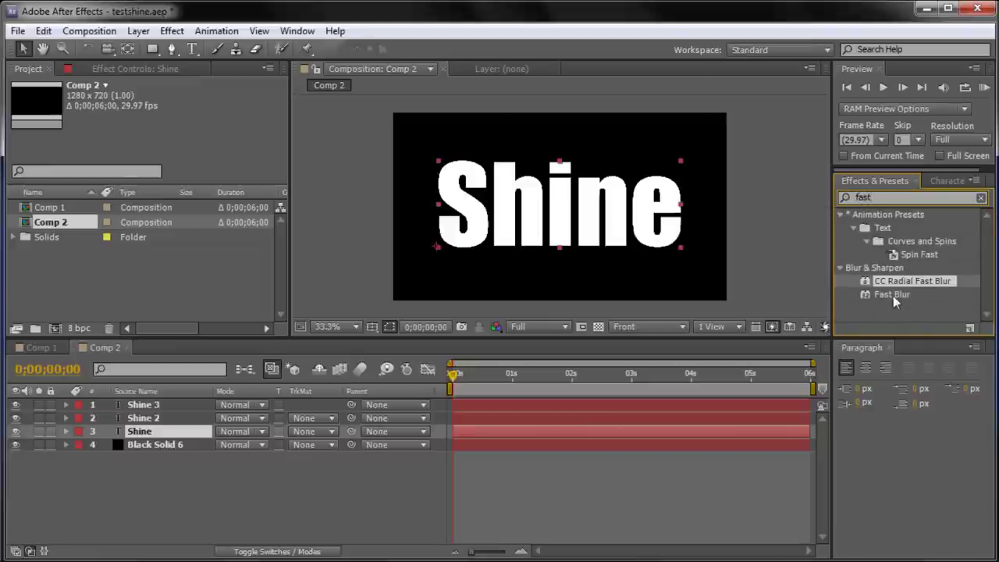
{"action": "left_click", "coordinate": [899, 297]}
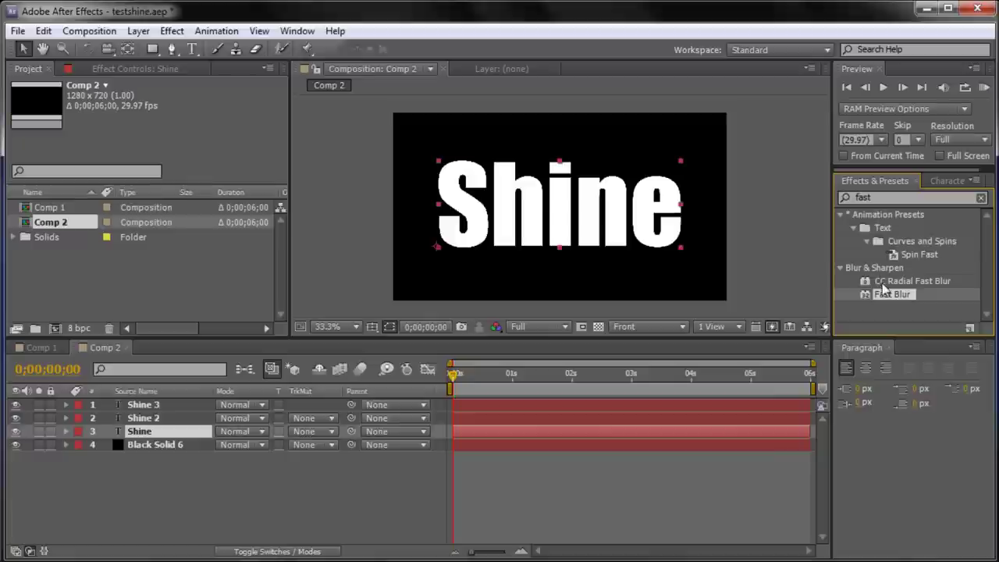
{"action": "left_click_drag", "start_coordinate": [891, 299], "coordinate": [148, 427]}
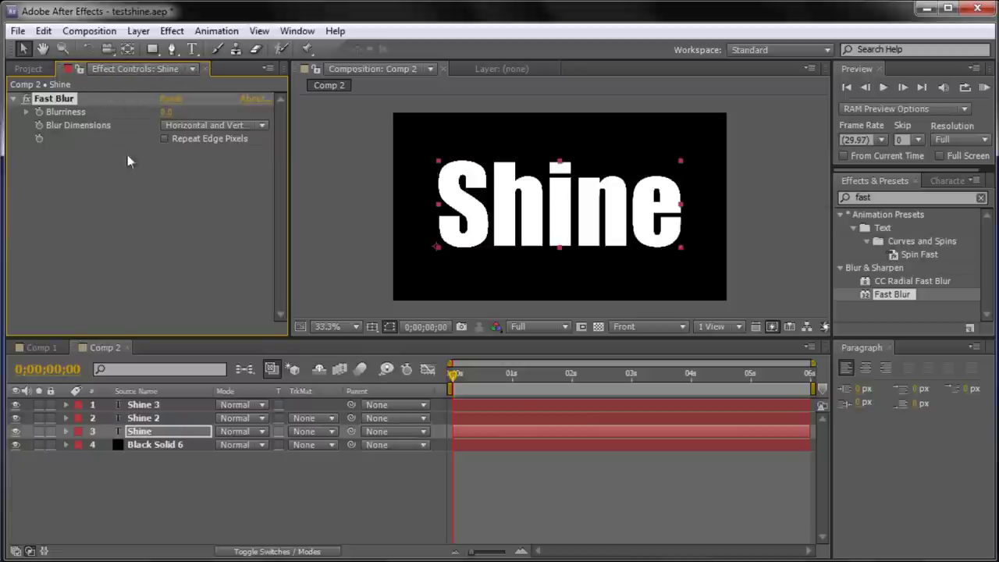
Step: Set the Fast Blur Blurriness on the original Shine layer to 2.0
{"action": "left_click", "coordinate": [295, 32]}
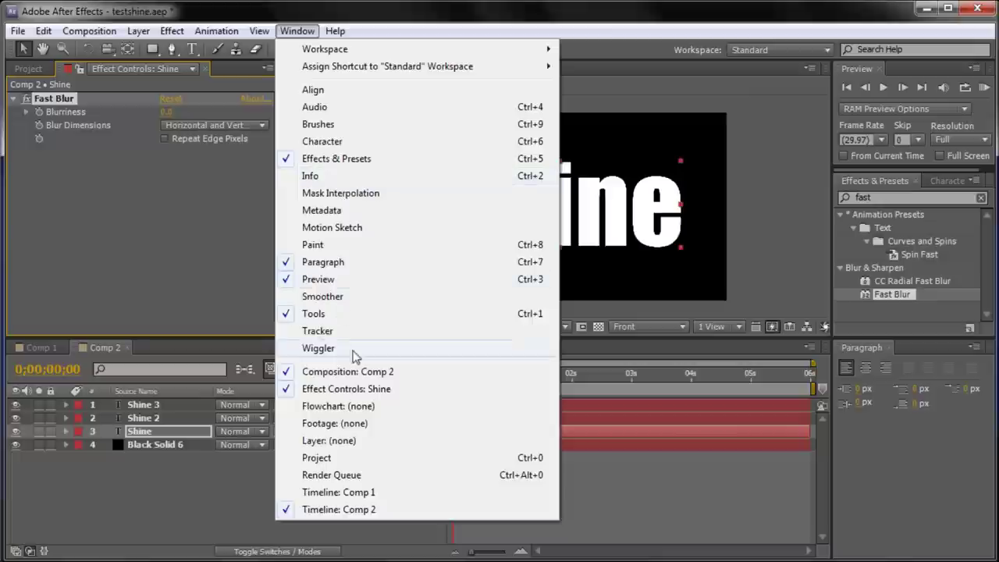
{"action": "left_click", "coordinate": [349, 389]}
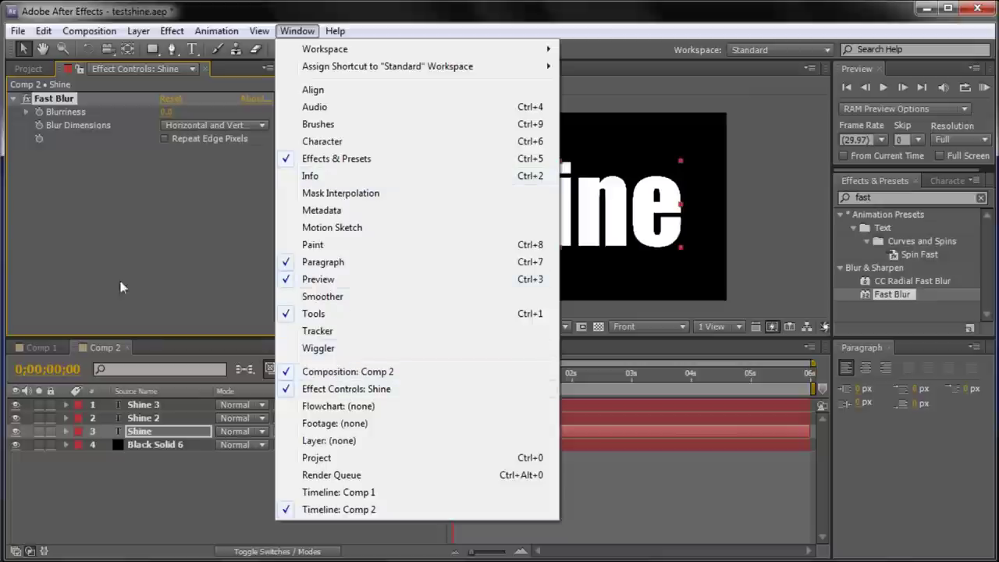
{"action": "left_click", "coordinate": [77, 103]}
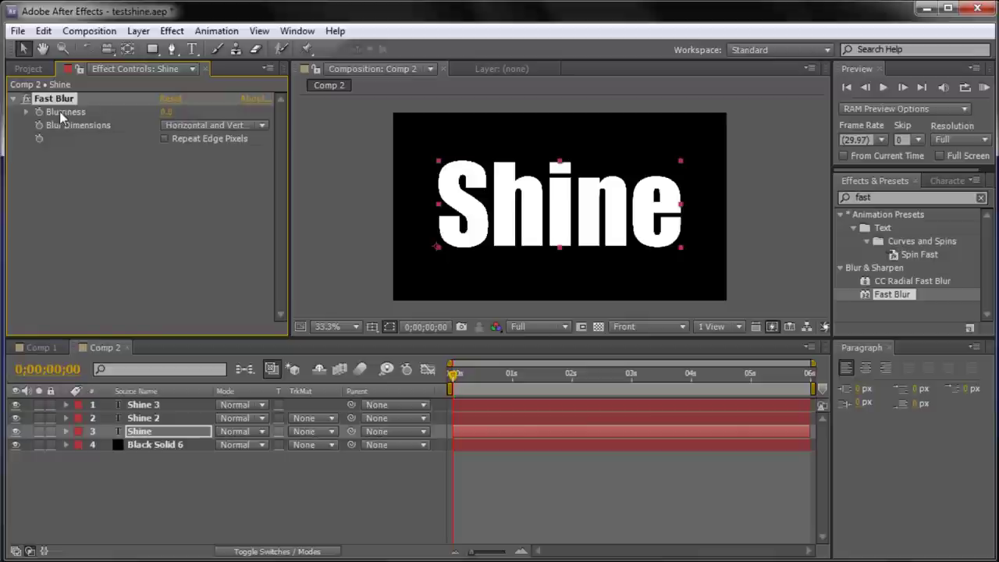
{"action": "type", "text": "2.0"}
{"action": "key", "text": "Return"}
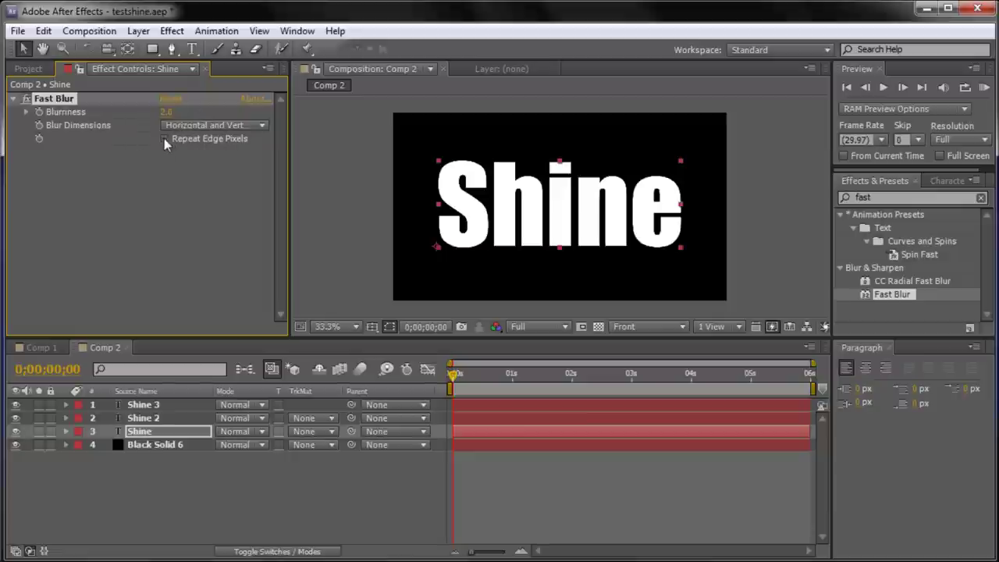
Step: Apply Fast Blur and CC Radial Fast Blur to the Shine 2 layer
{"action": "left_click", "coordinate": [143, 419]}
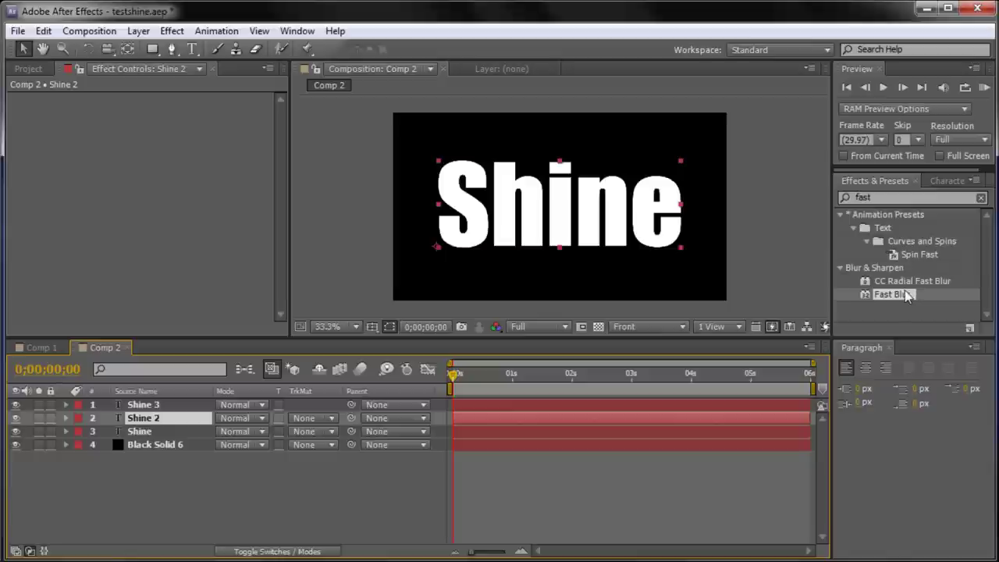
{"action": "left_click_drag", "start_coordinate": [905, 300], "coordinate": [155, 418]}
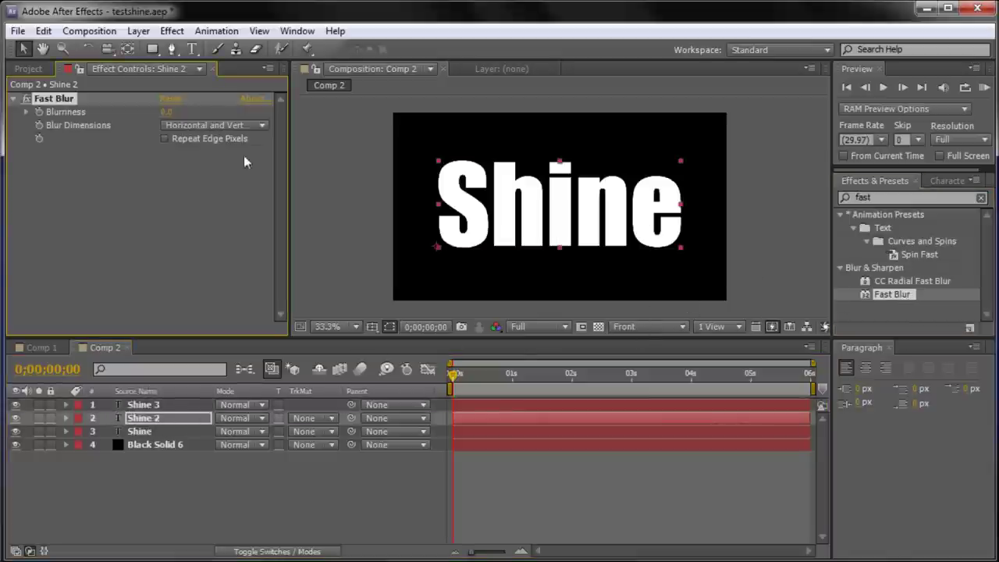
{"action": "left_click", "coordinate": [898, 283]}
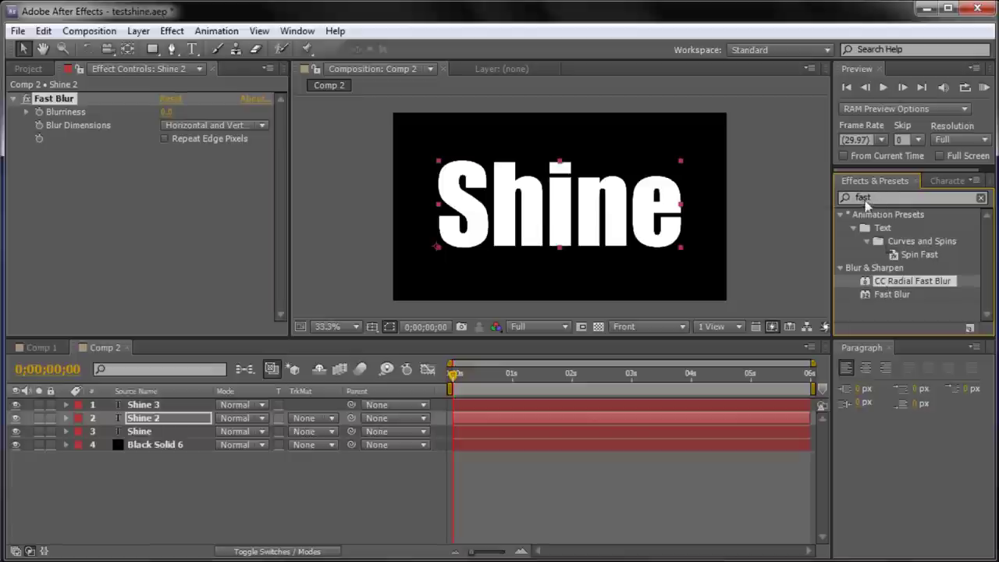
{"action": "left_click_drag", "start_coordinate": [900, 285], "coordinate": [152, 419]}
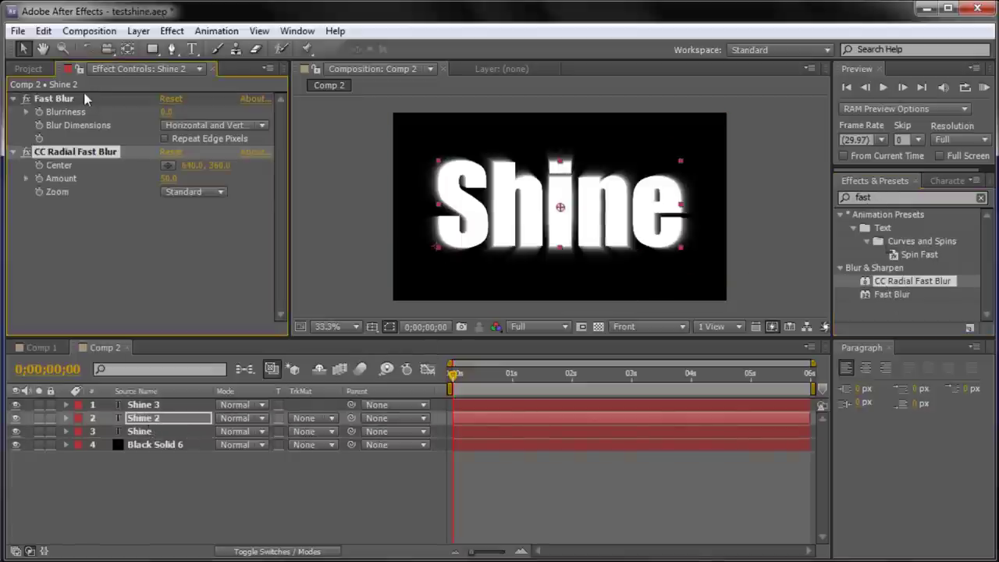
Step: Set the Fast Blur Blurriness on the Shine 2 layer to 4.0
{"action": "left_click", "coordinate": [56, 101]}
{"action": "left_click", "coordinate": [58, 154]}
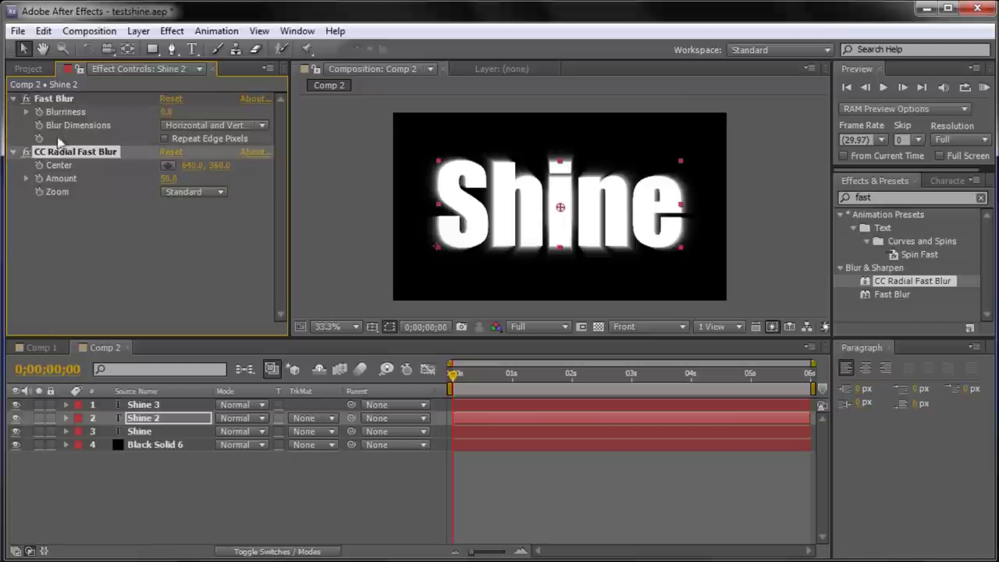
{"action": "left_click", "coordinate": [56, 98]}
{"action": "left_click", "coordinate": [53, 151]}
{"action": "left_click", "coordinate": [166, 113]}
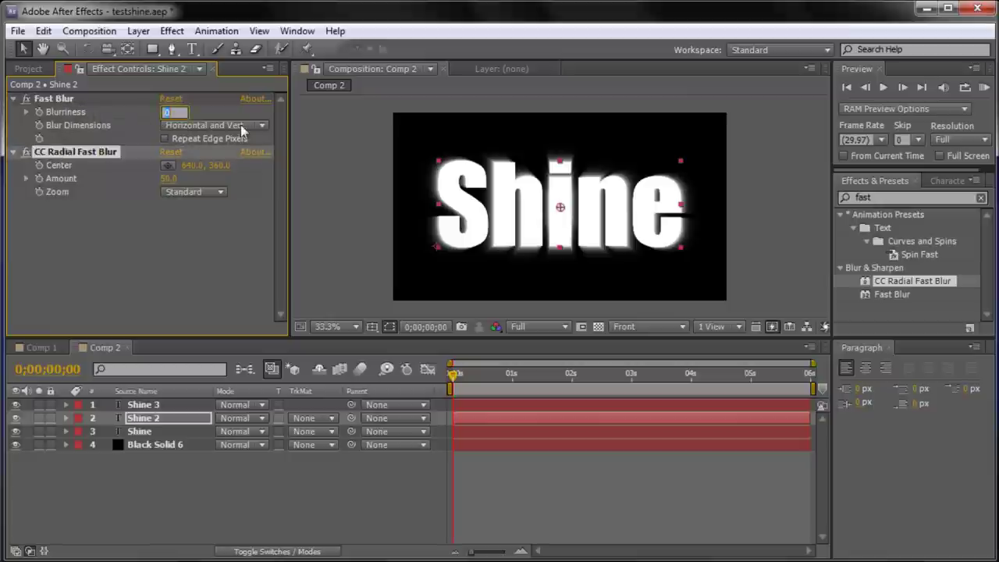
{"action": "type", "text": "4"}
{"action": "key", "text": "Return"}
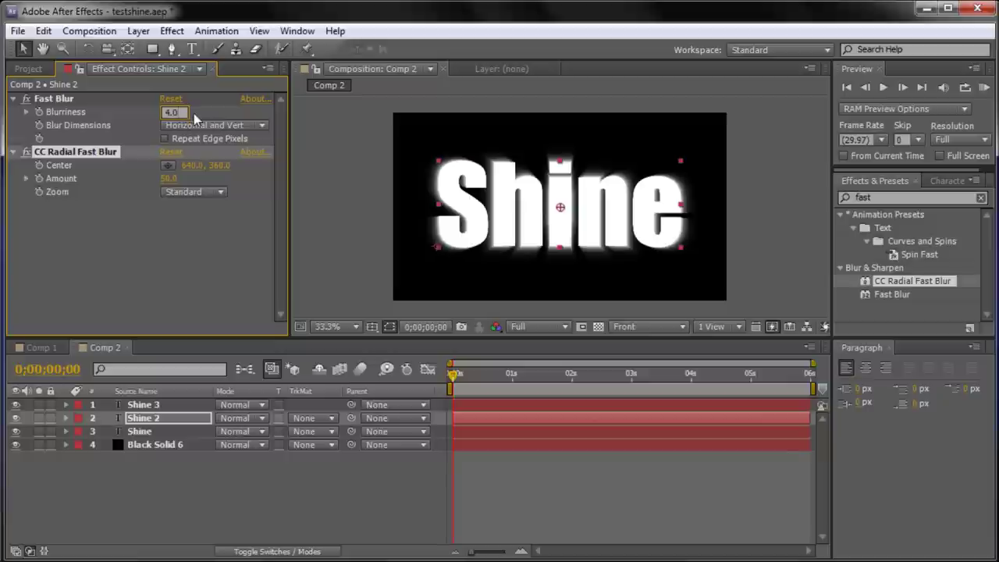
{"action": "left_click", "coordinate": [138, 255]}
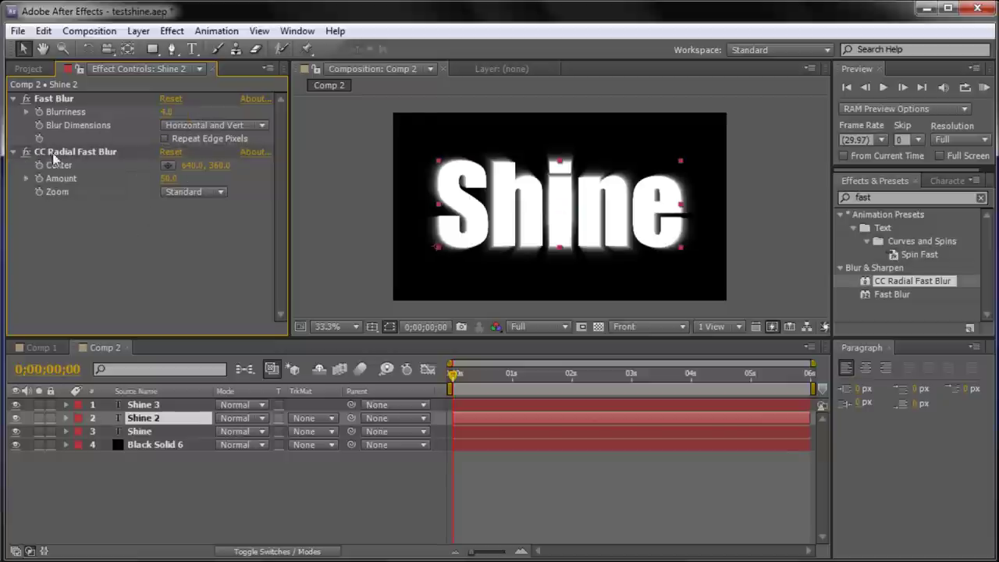
Step: Set Shine 2's CC Radial Fast Blur Amount to 70 and its Zoom to Brightest
{"action": "left_click", "coordinate": [100, 155]}
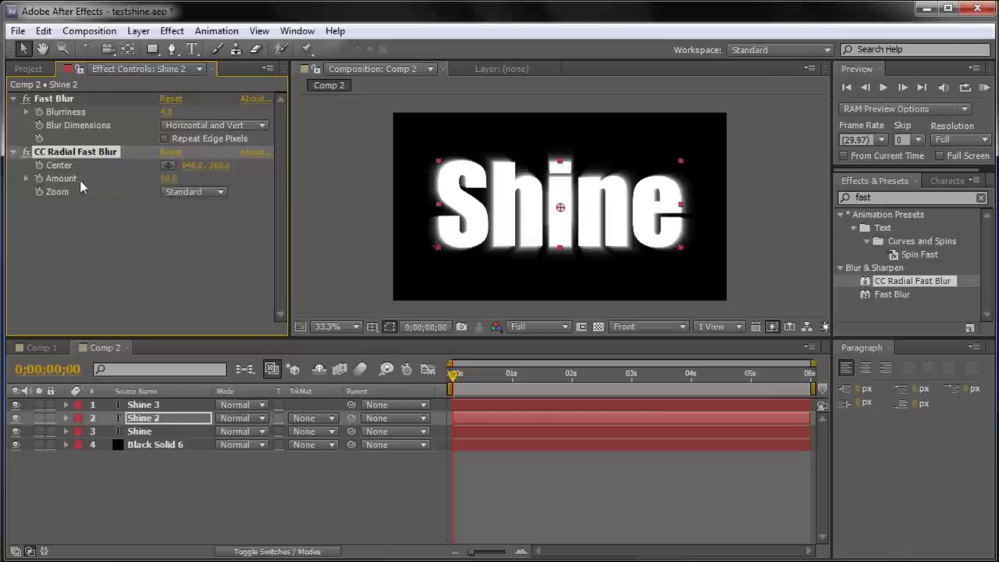
{"action": "left_click", "coordinate": [175, 179]}
{"action": "type", "text": "70"}
{"action": "left_click", "coordinate": [191, 191]}
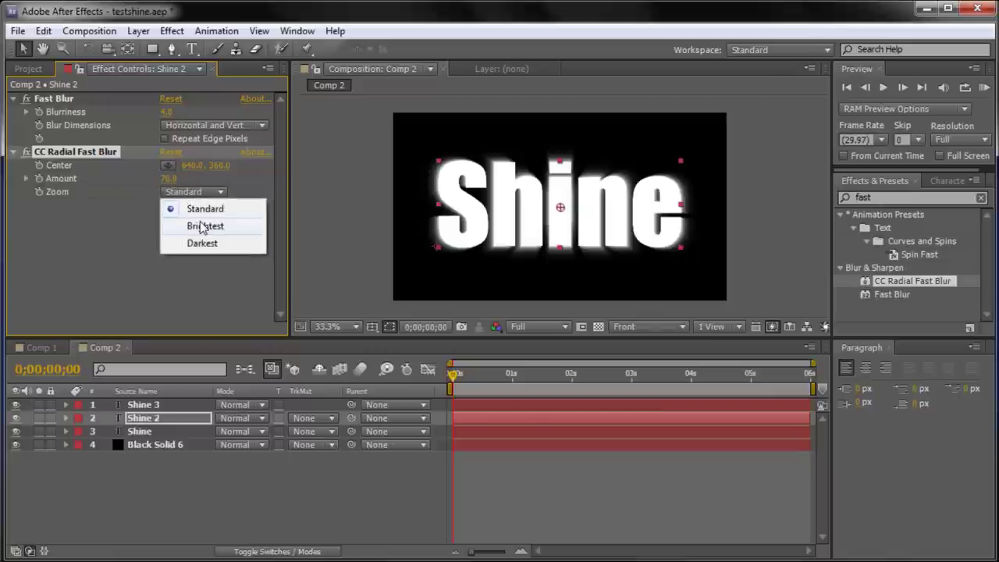
{"action": "left_click", "coordinate": [201, 226]}
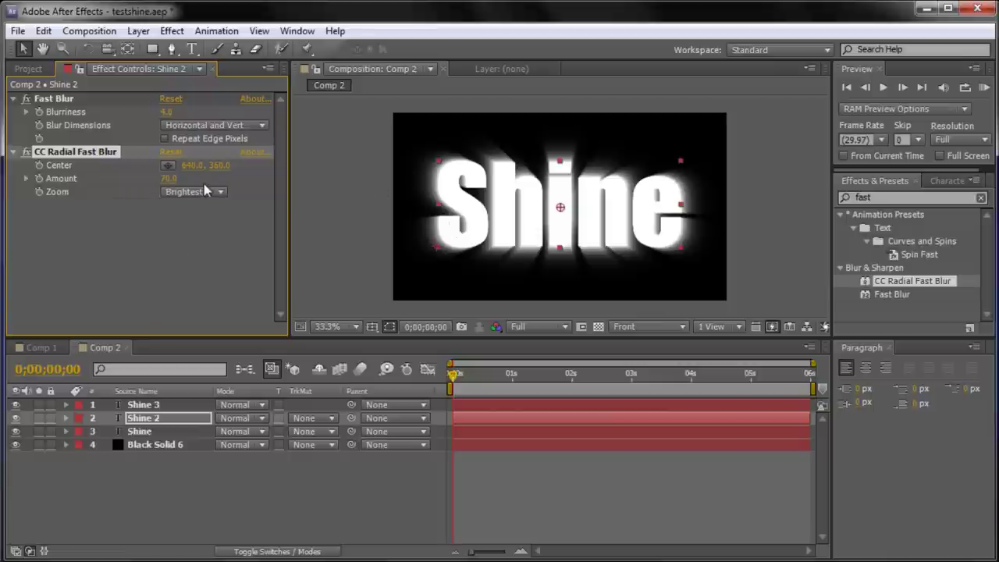
Step: Trim the start of the Shine 3 layer to the 4-second mark and move the current time to 0;00;03;29
{"action": "left_click", "coordinate": [144, 406]}
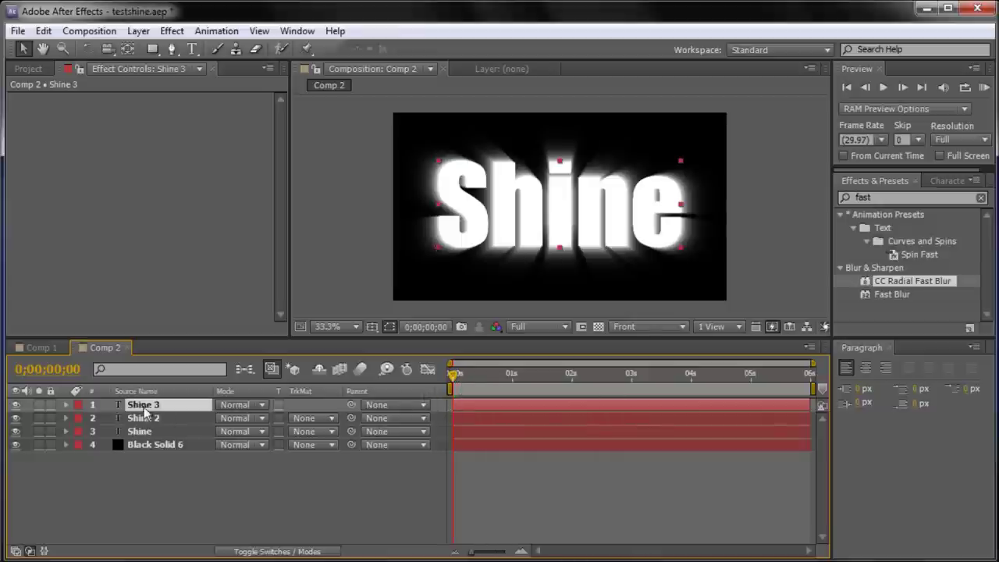
{"action": "left_click_drag", "start_coordinate": [454, 406], "coordinate": [510, 412]}
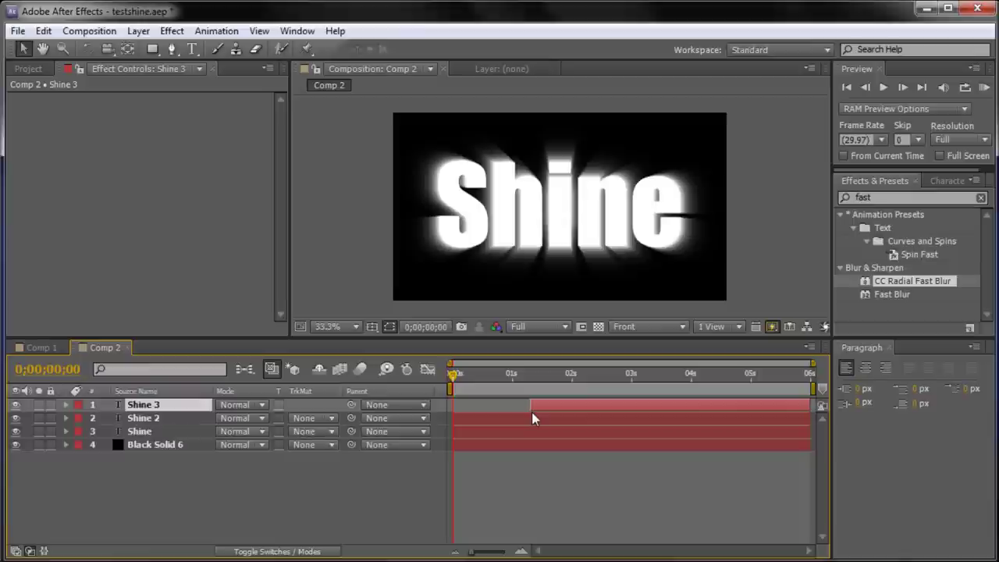
{"action": "left_click_drag", "start_coordinate": [532, 412], "coordinate": [693, 405]}
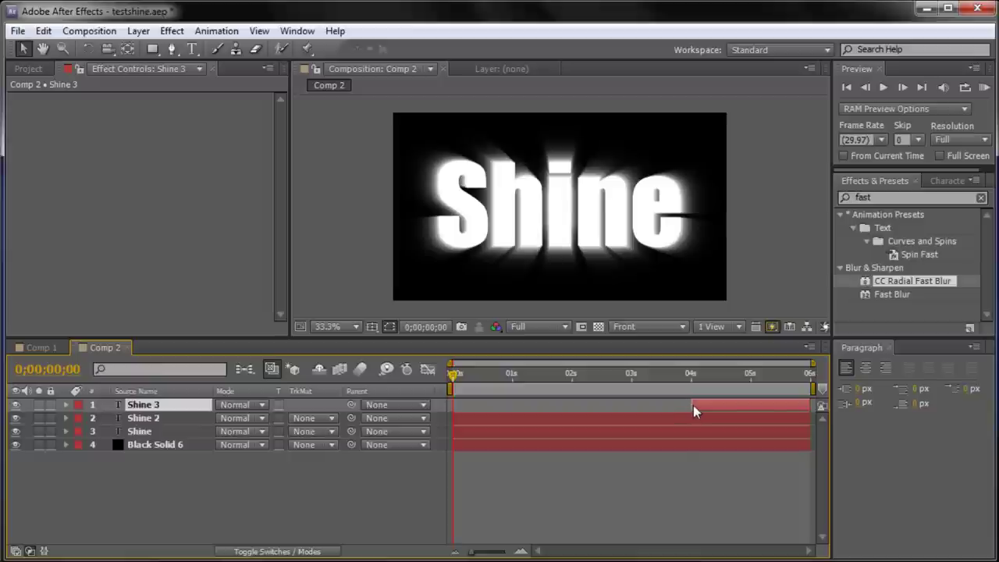
{"action": "left_click_drag", "start_coordinate": [452, 373], "coordinate": [470, 383]}
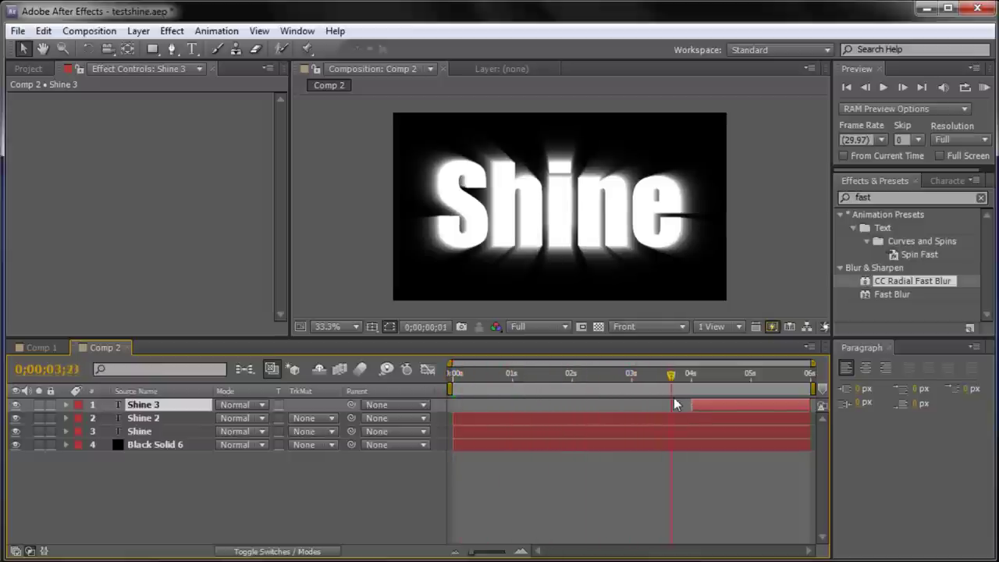
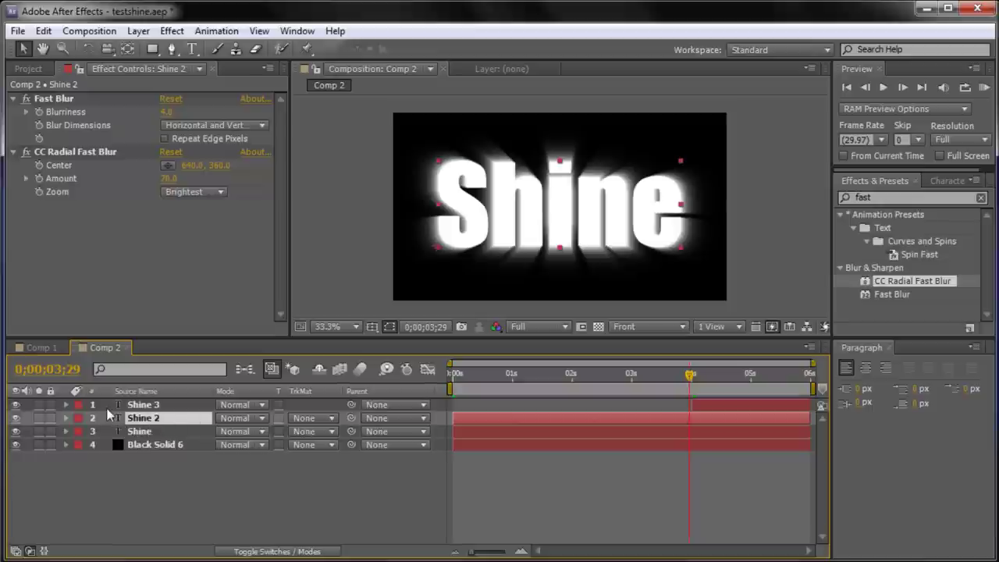
Step: Enable keyframing for the Center and Amount of Shine 2's CC Radial Fast Blur at 0;00;00;00
{"action": "left_click", "coordinate": [65, 419]}
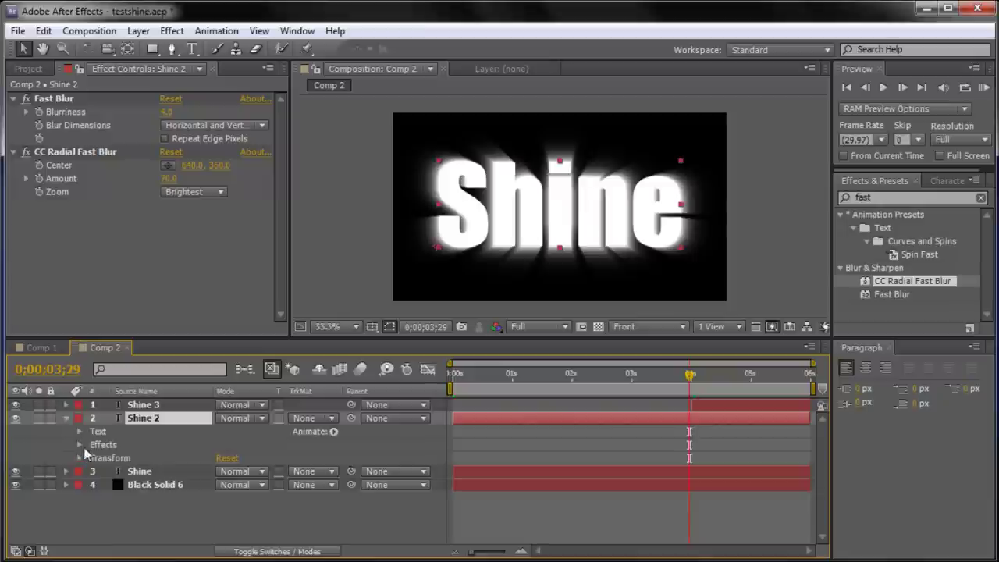
{"action": "left_click", "coordinate": [79, 444]}
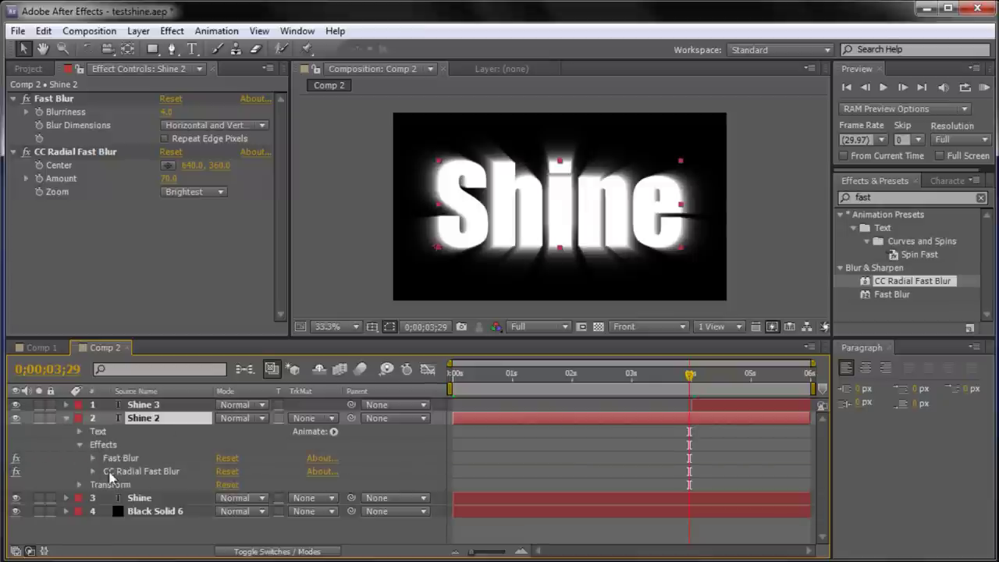
{"action": "left_click", "coordinate": [93, 472]}
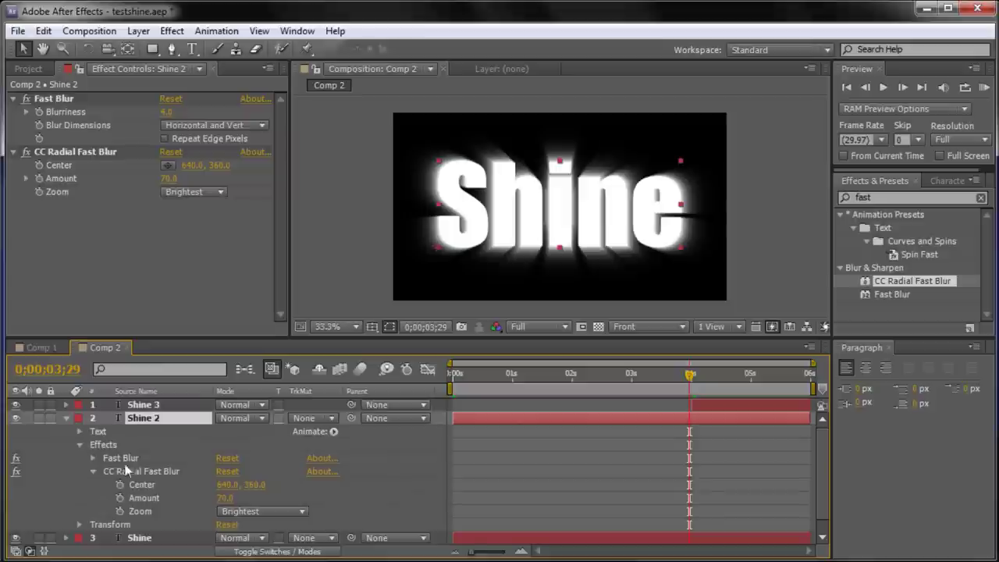
{"action": "scroll", "coordinate": [207, 443], "scroll_direction": "down", "scroll_amount": 1}
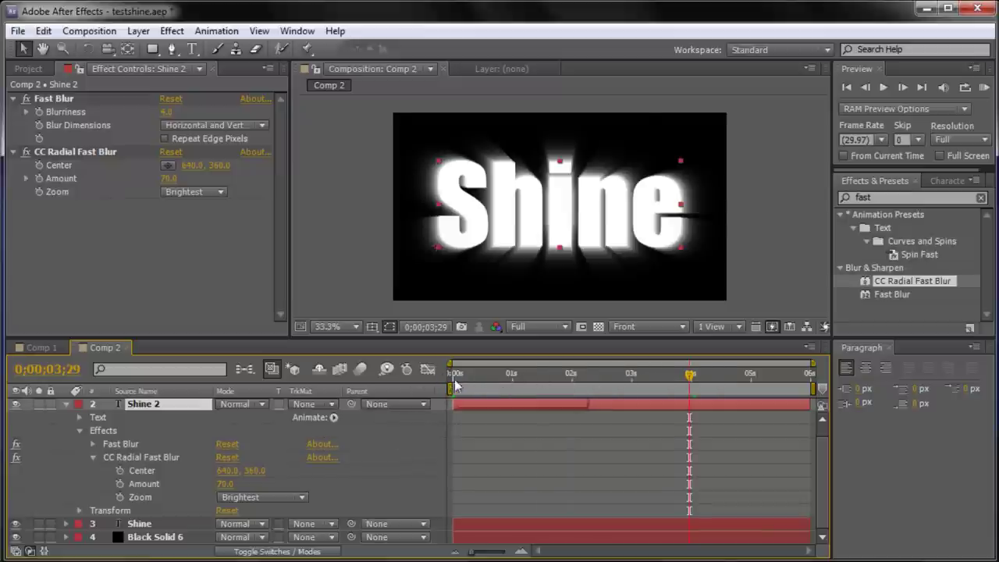
{"action": "left_click_drag", "start_coordinate": [676, 383], "coordinate": [388, 380]}
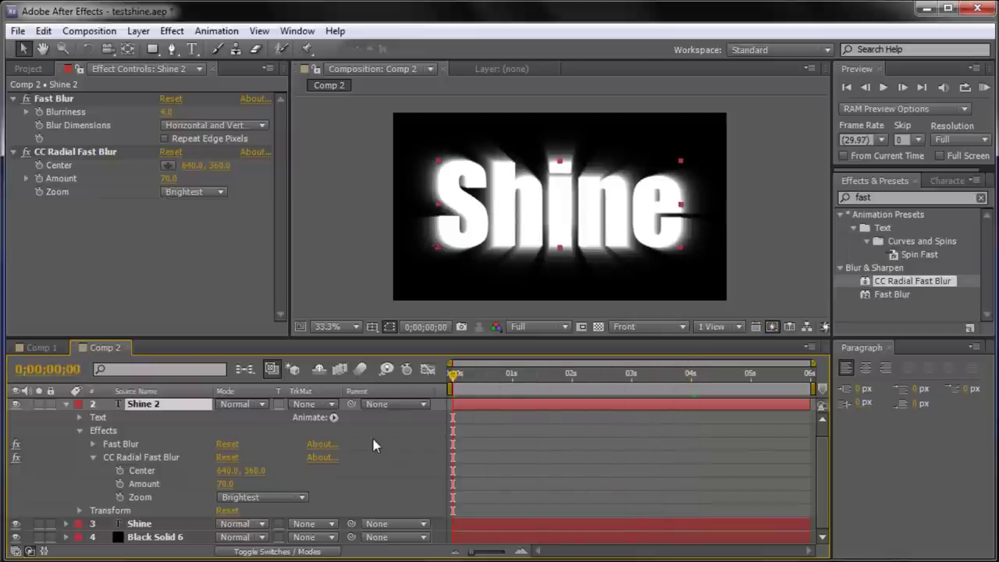
{"action": "left_click", "coordinate": [120, 472]}
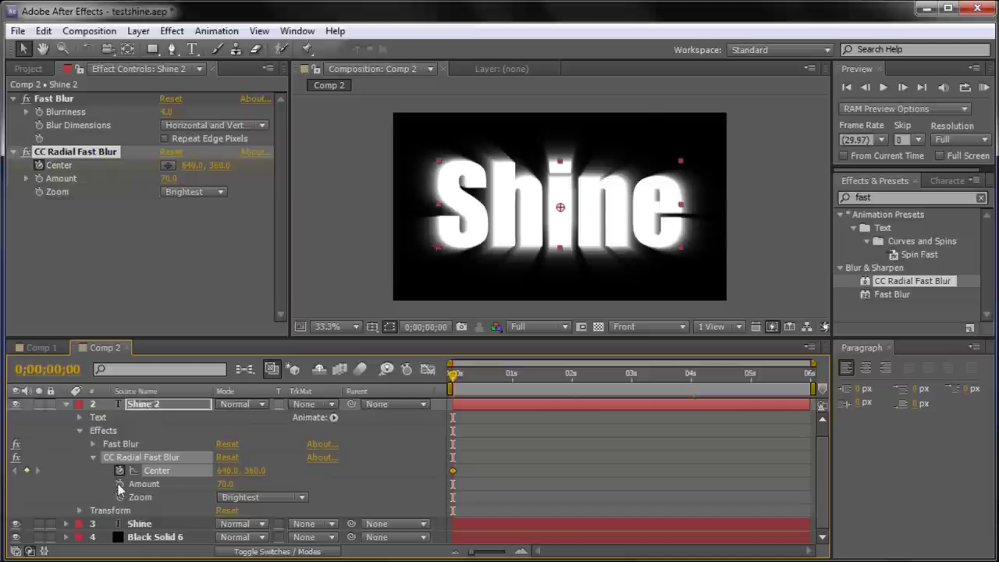
{"action": "left_click", "coordinate": [120, 485]}
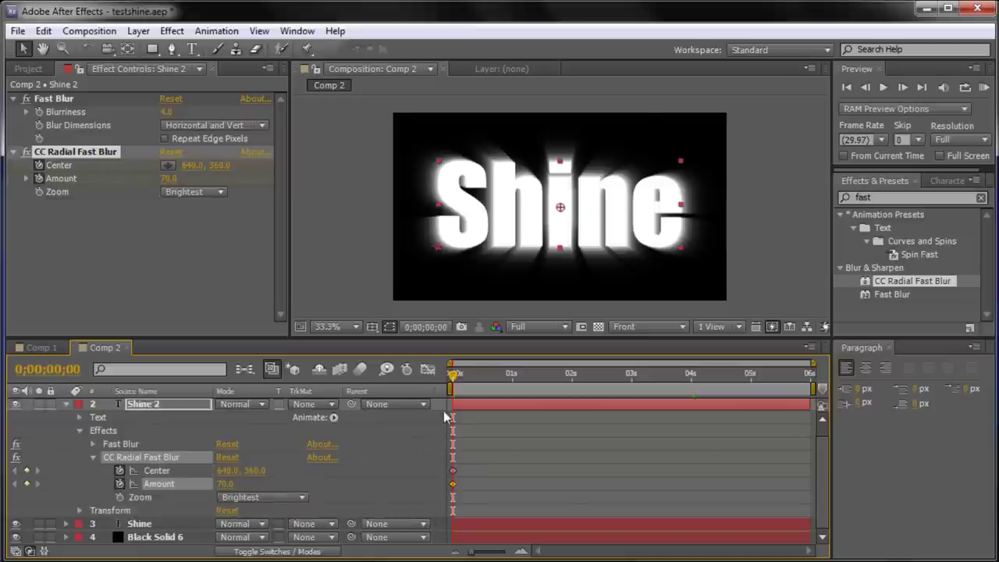
{"action": "left_click", "coordinate": [458, 378]}
{"action": "left_click_drag", "start_coordinate": [460, 378], "coordinate": [479, 376]}
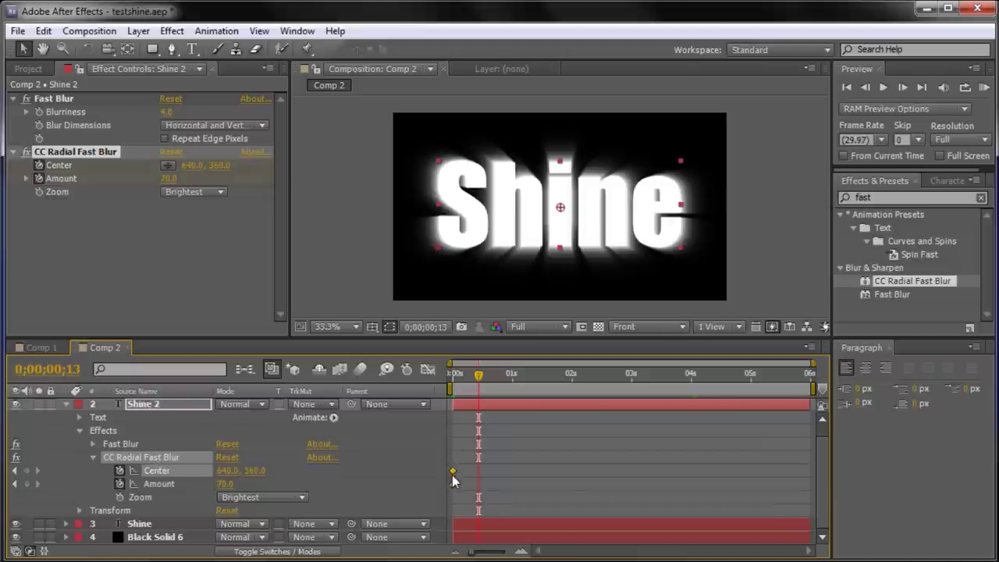
{"action": "left_click_drag", "start_coordinate": [479, 376], "coordinate": [443, 394]}
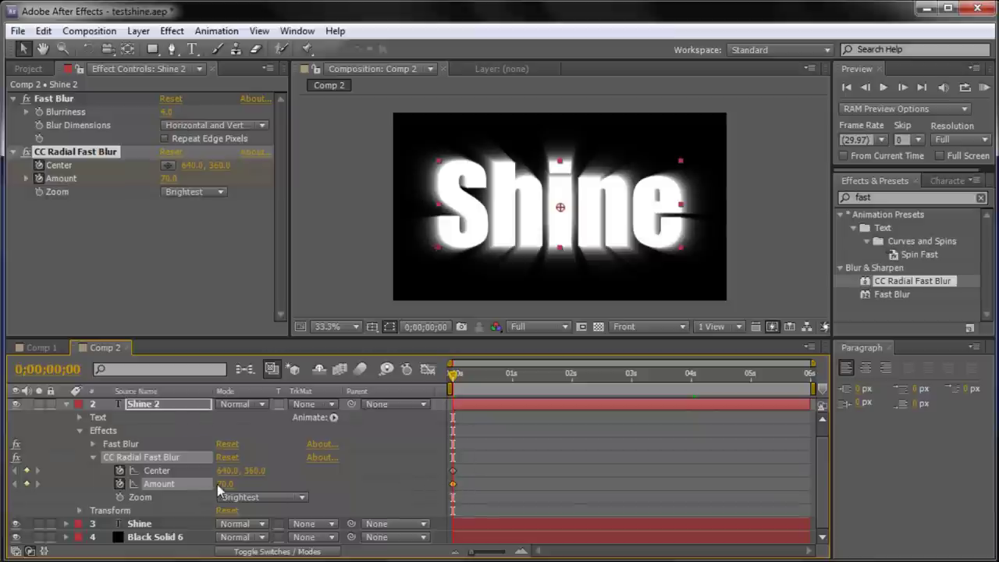
{"action": "left_click_drag", "start_coordinate": [452, 378], "coordinate": [515, 389]}
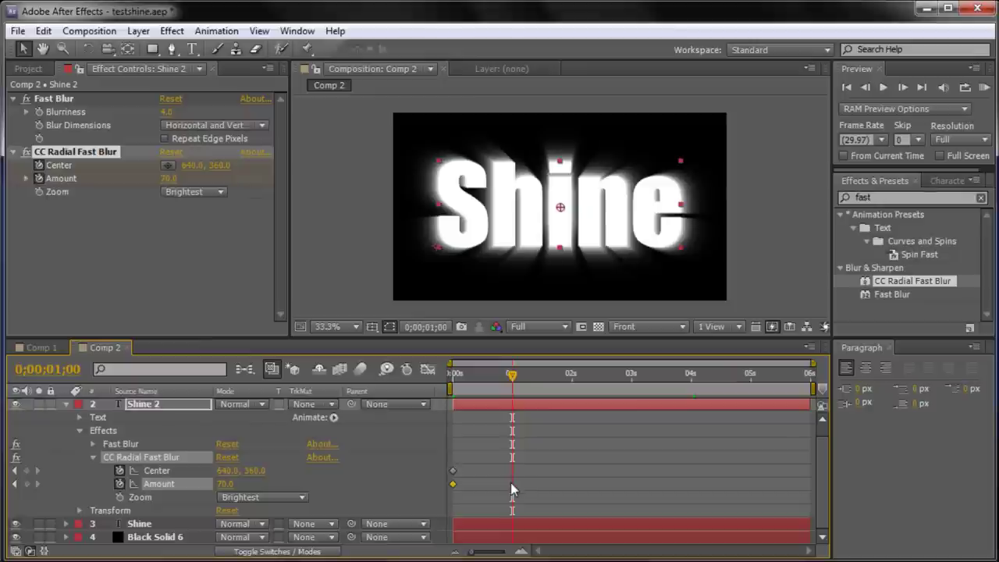
{"action": "left_click_drag", "start_coordinate": [512, 376], "coordinate": [451, 390]}
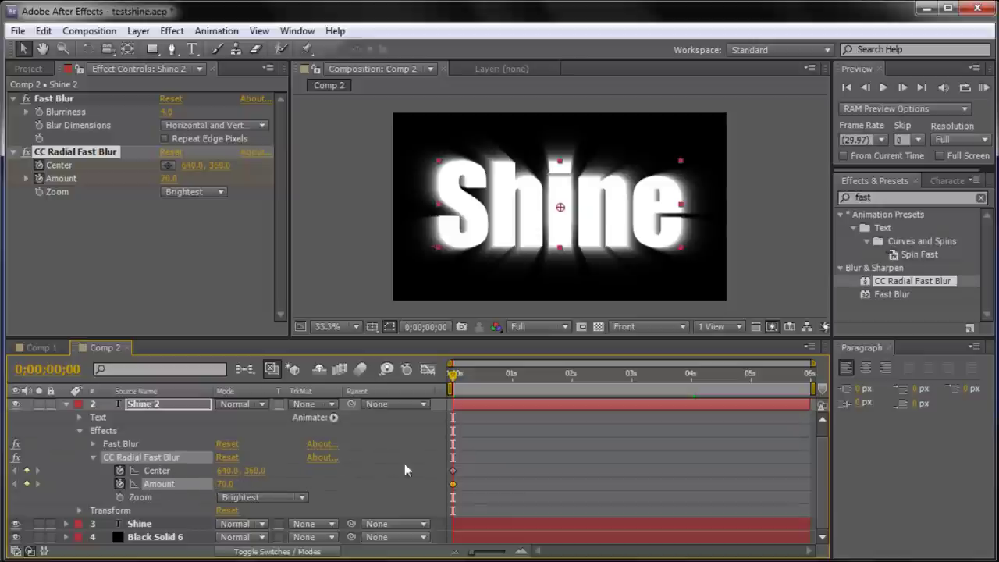
Step: Place the CC Radial Fast Blur Center just left of the text at 75, 357 for the keyframe at 0;00;00;00
{"action": "left_click", "coordinate": [453, 471]}
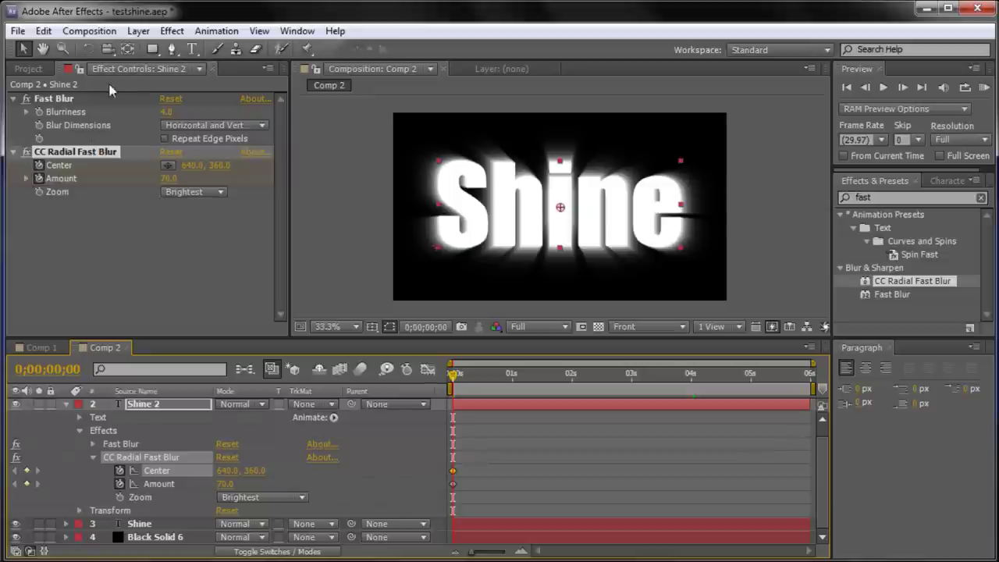
{"action": "left_click", "coordinate": [75, 172]}
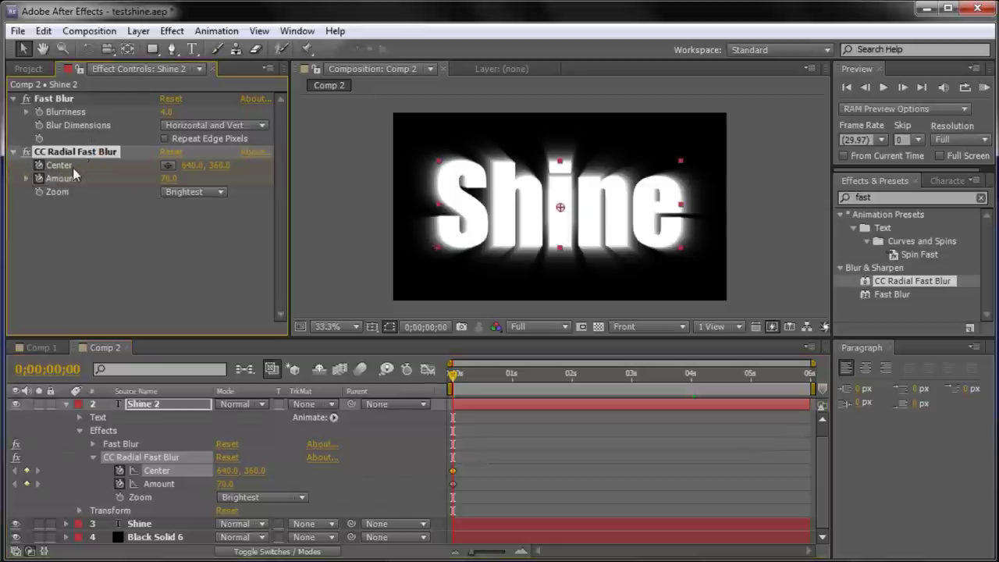
{"action": "left_click", "coordinate": [166, 171]}
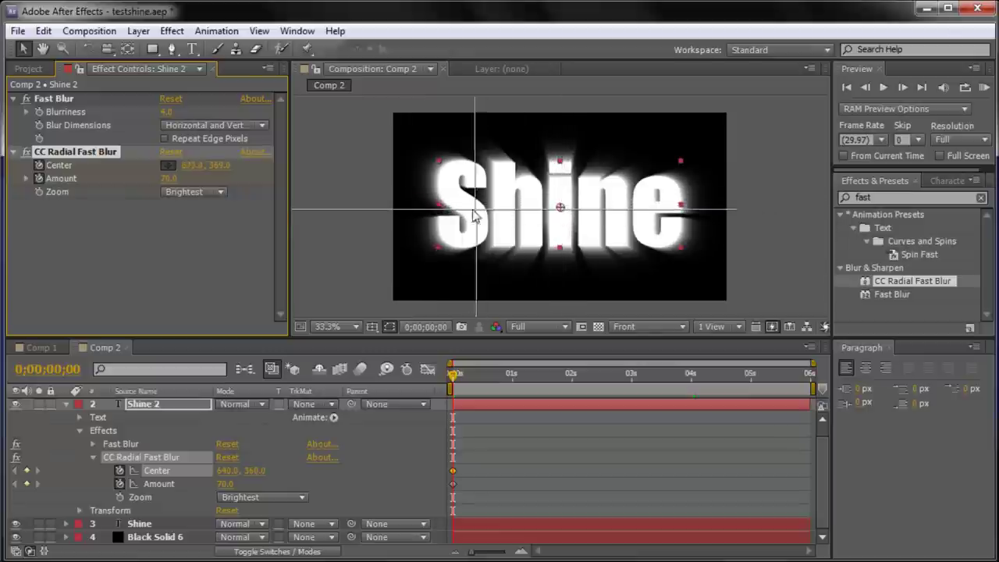
{"action": "left_click", "coordinate": [413, 206]}
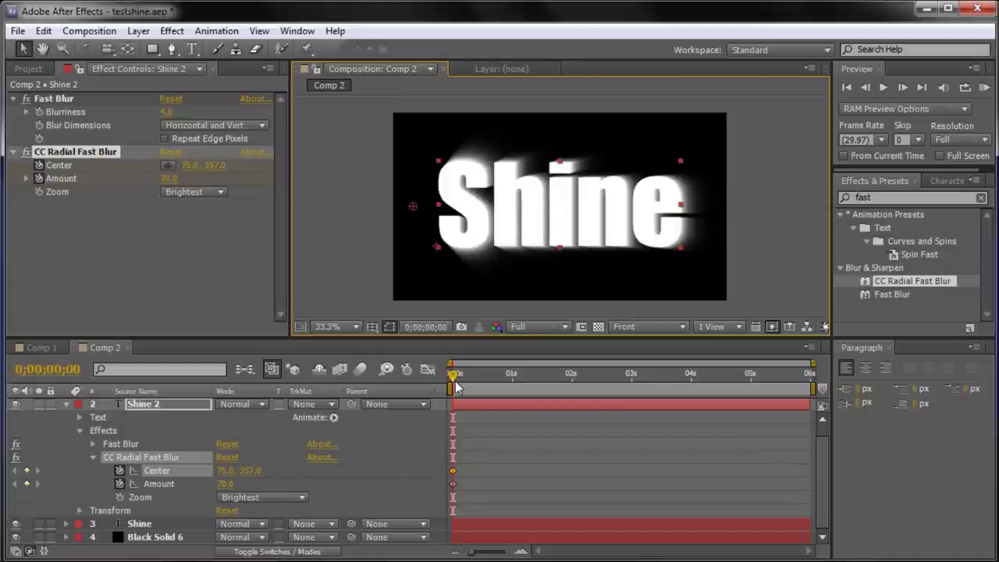
Step: Keyframe the CC Radial Fast Blur Center at the middle of the text, about 642, 360, at 0;00;01;00
{"action": "left_click_drag", "start_coordinate": [453, 379], "coordinate": [513, 383]}
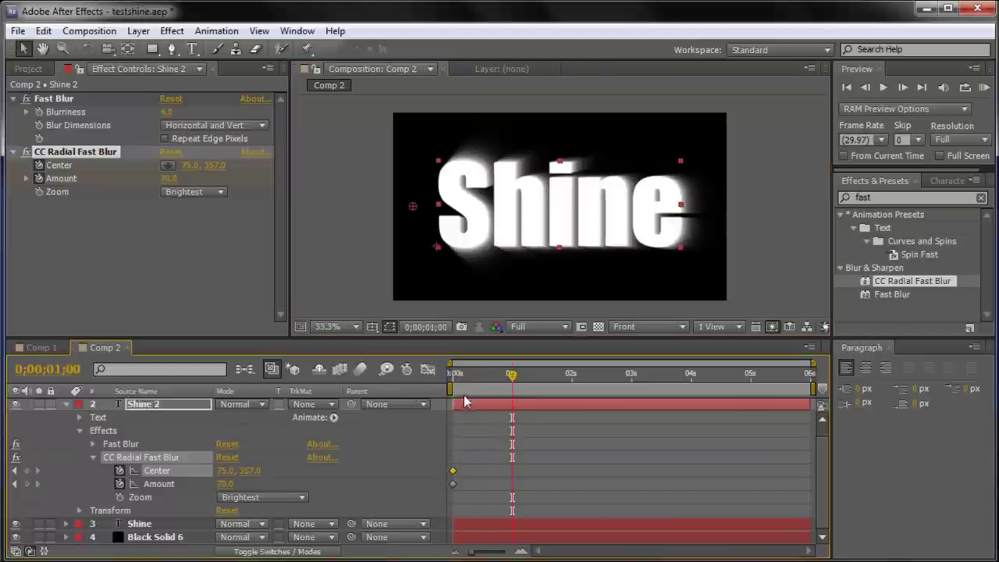
{"action": "left_click", "coordinate": [168, 167]}
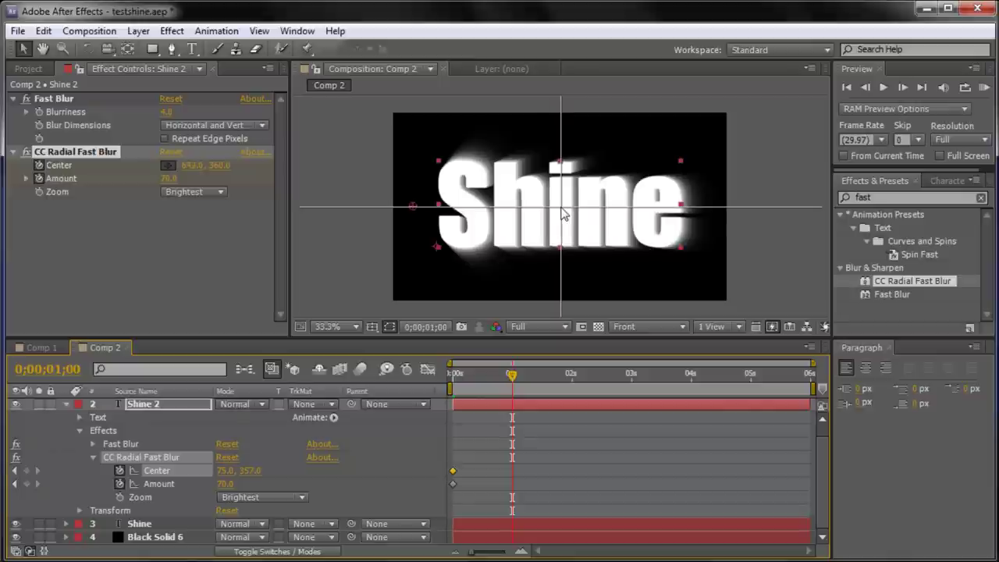
{"action": "left_click", "coordinate": [561, 209]}
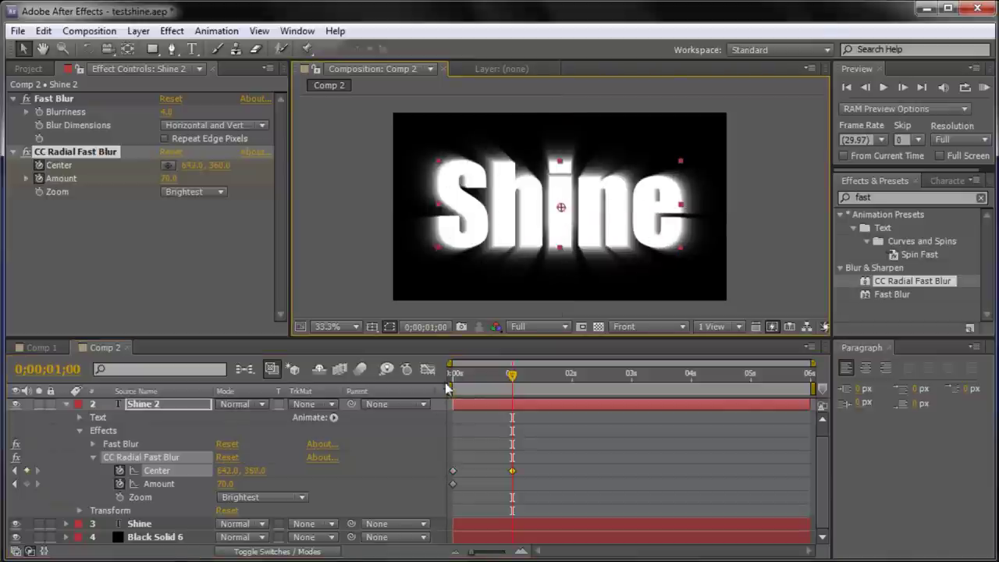
Step: Keyframe the Amount of Shine 2's CC Radial Fast Blur at 85 for 0;00;01;00
{"action": "left_click", "coordinate": [228, 485]}
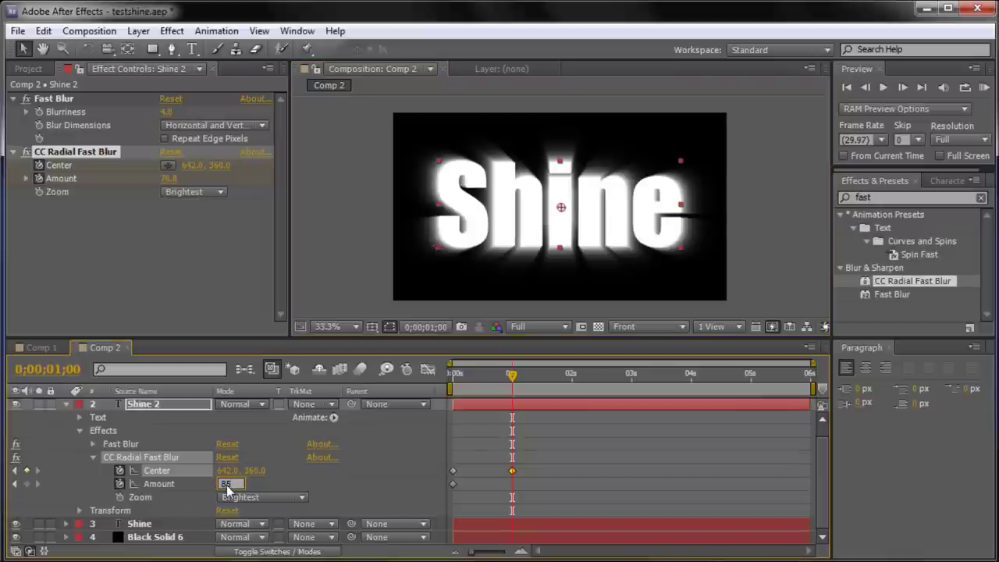
{"action": "key", "text": "Return"}
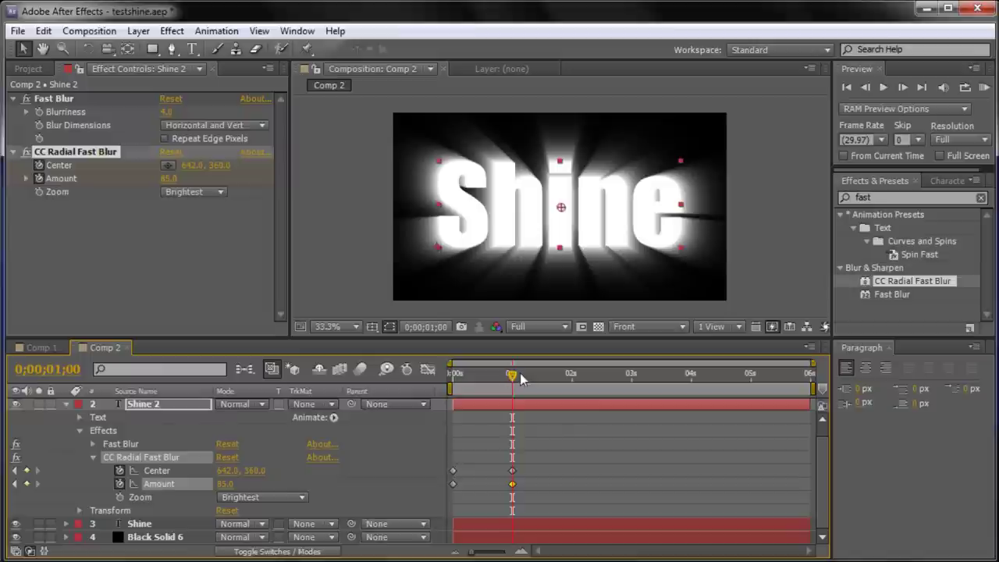
{"action": "left_click_drag", "start_coordinate": [512, 375], "coordinate": [481, 375]}
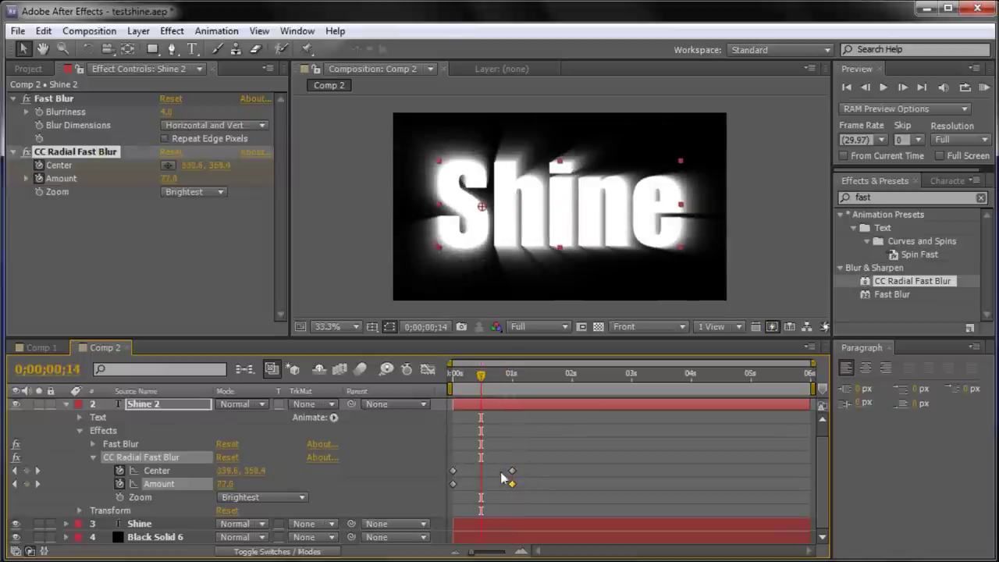
{"action": "left_click", "coordinate": [512, 472]}
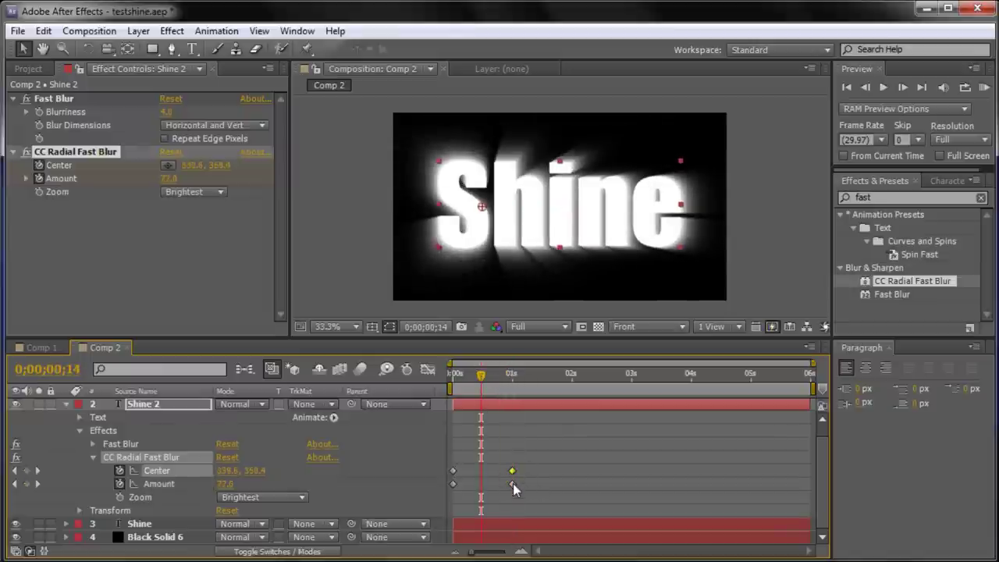
{"action": "left_click", "coordinate": [513, 483]}
{"action": "left_click_drag", "start_coordinate": [481, 375], "coordinate": [506, 422]}
Step: At 0;00;02;00, keyframe the CC Radial Fast Blur Center just right of the text at 1203, 360 and the Amount at 70
{"action": "left_click_drag", "start_coordinate": [512, 376], "coordinate": [573, 392]}
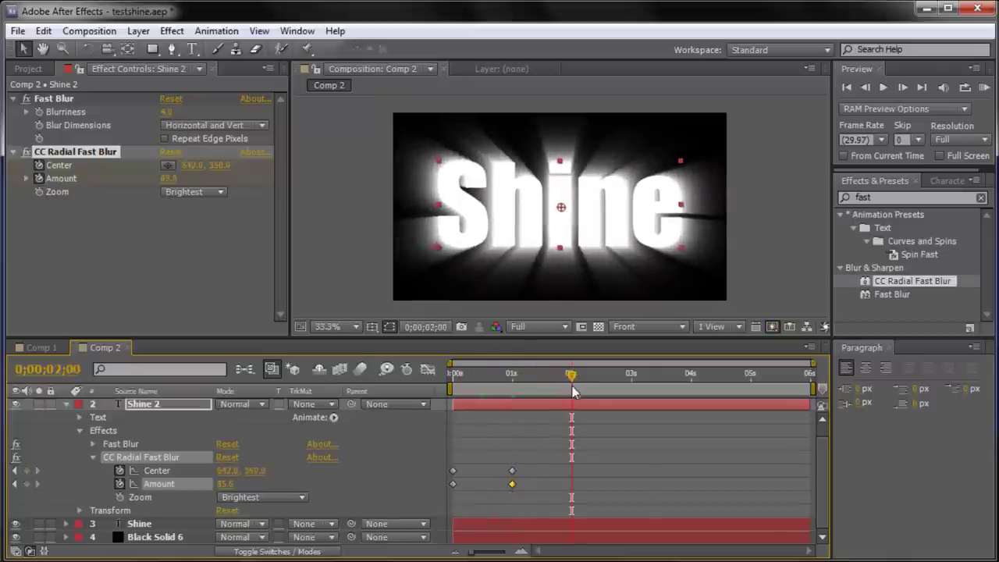
{"action": "left_click", "coordinate": [167, 165]}
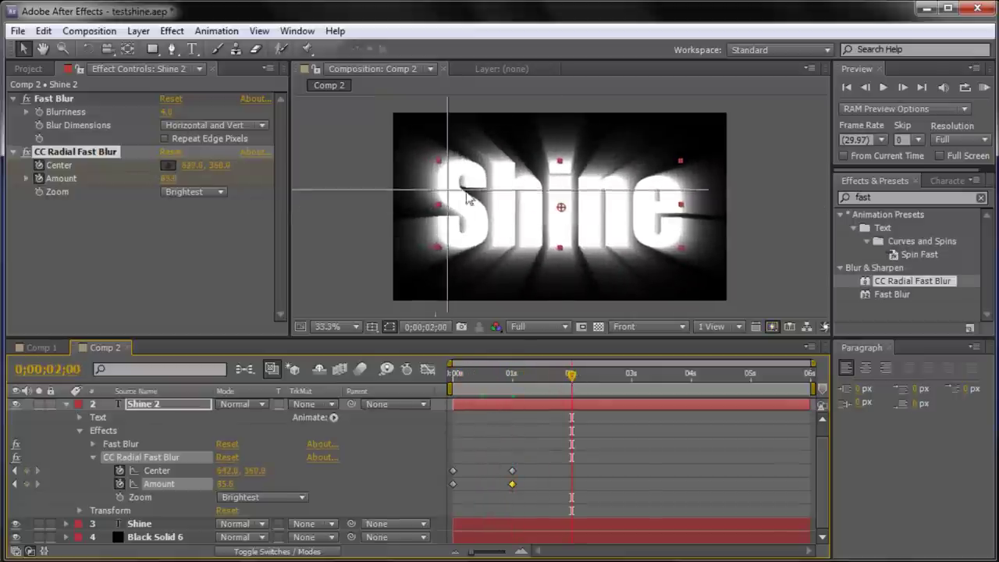
{"action": "left_click", "coordinate": [707, 207]}
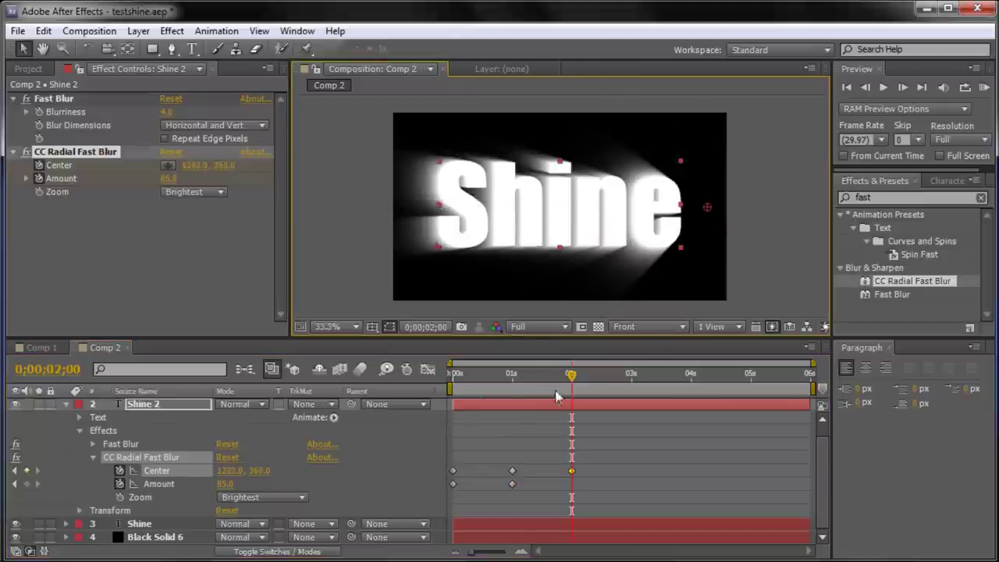
{"action": "left_click", "coordinate": [224, 484]}
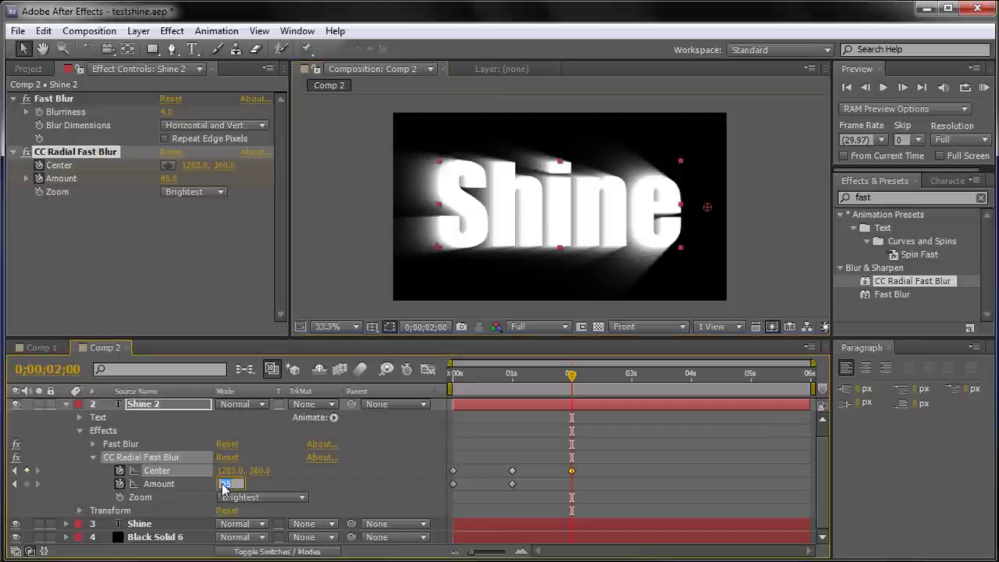
{"action": "type", "text": "75"}
{"action": "key", "text": "Return"}
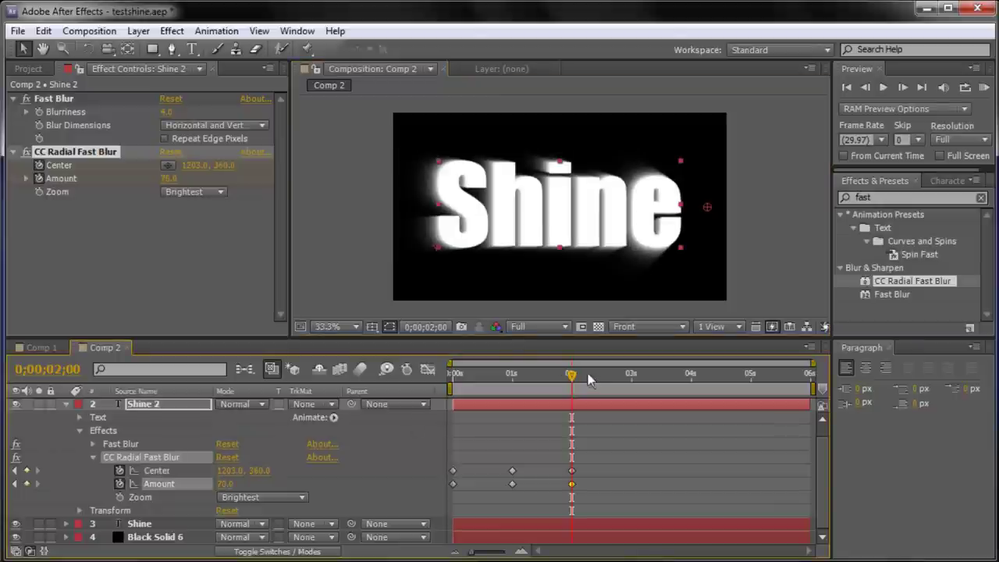
Step: At 0;00;03;00, keyframe the CC Radial Fast Blur Center at the middle of the text, about 630, 363, and the Amount at 95
{"action": "left_click_drag", "start_coordinate": [573, 377], "coordinate": [633, 382]}
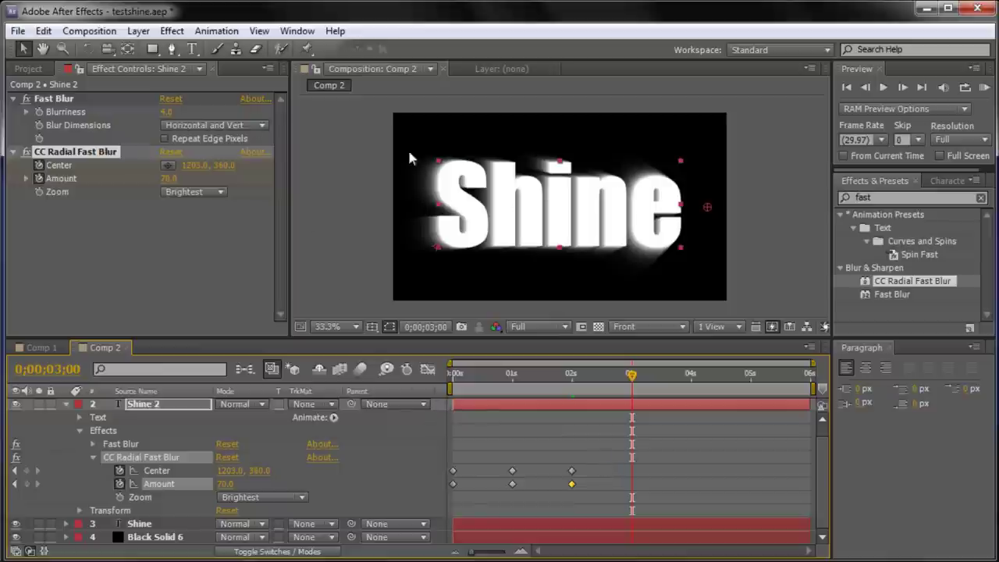
{"action": "left_click", "coordinate": [168, 164]}
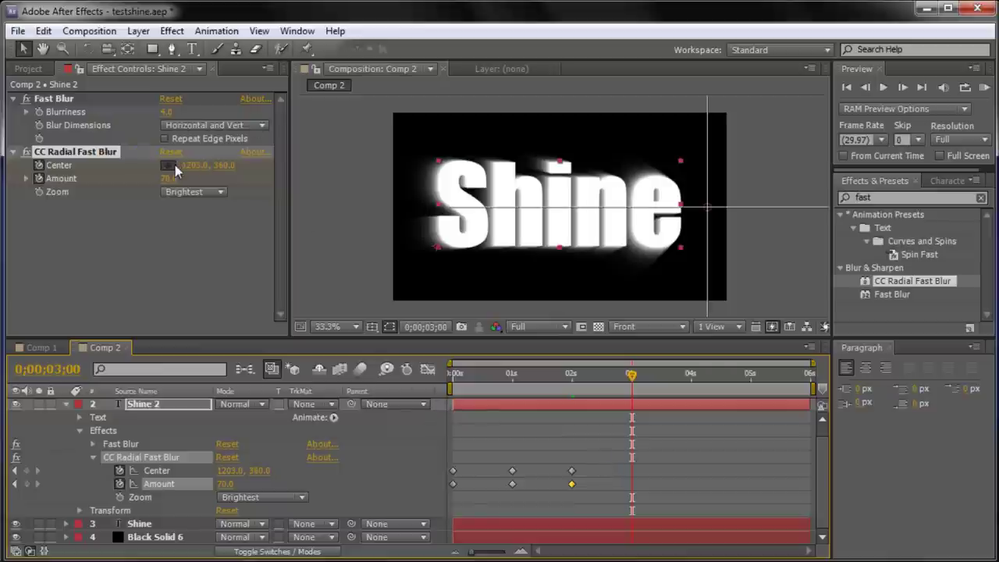
{"action": "left_click", "coordinate": [557, 208]}
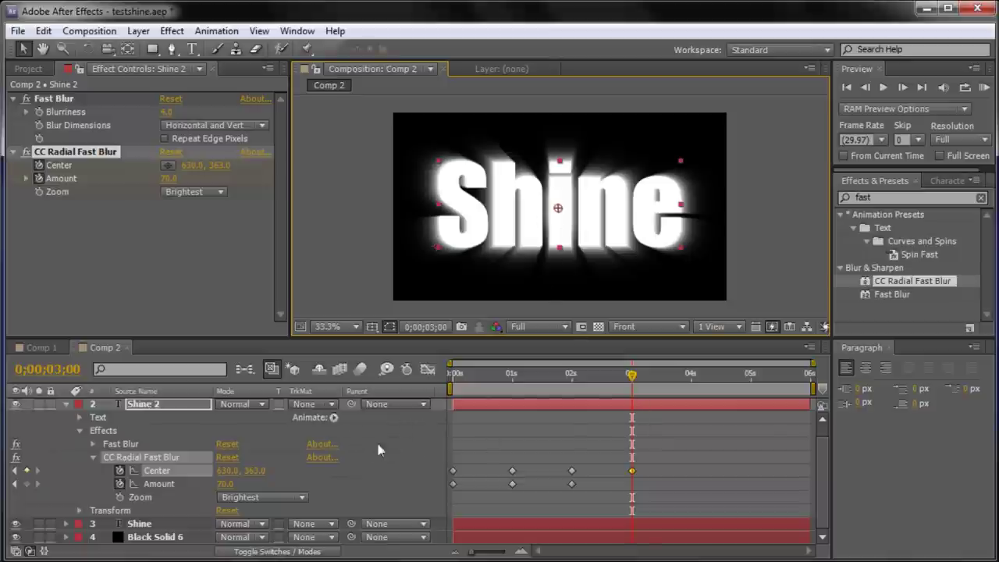
{"action": "left_click_drag", "start_coordinate": [633, 377], "coordinate": [632, 415]}
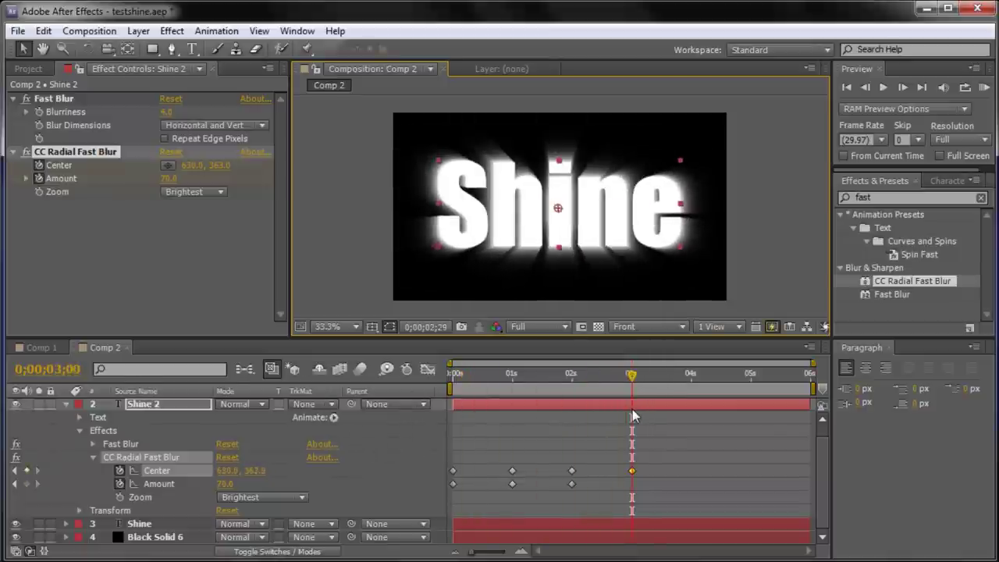
{"action": "left_click", "coordinate": [226, 485]}
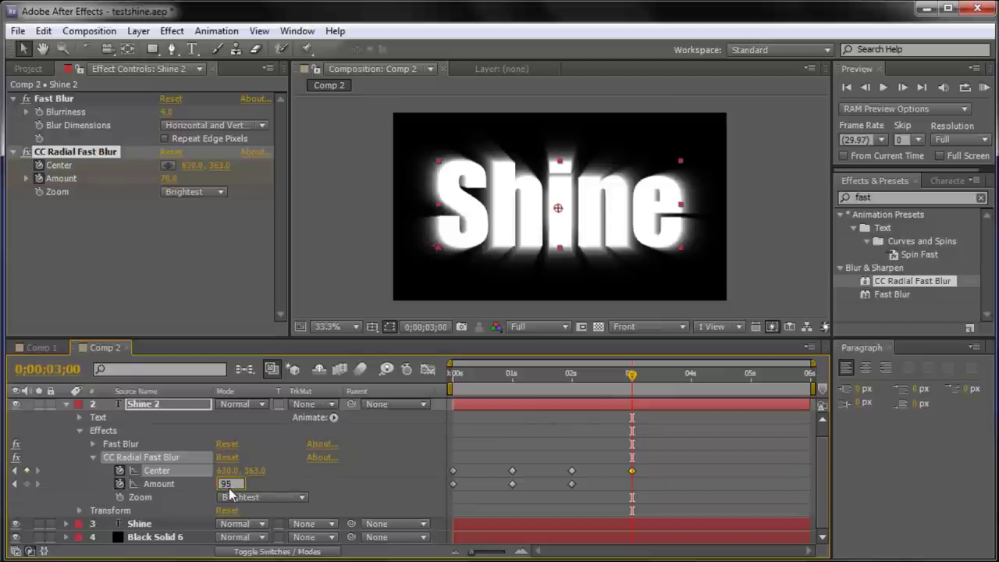
{"action": "key", "text": "Return"}
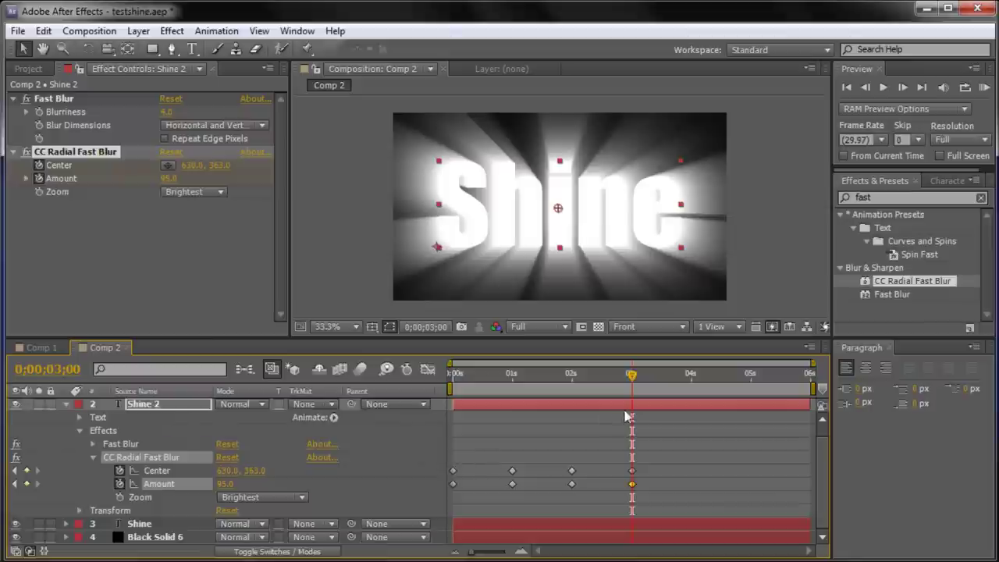
Step: Keyframe the CC Radial Fast Blur Amount at 0 for 0;00;04;00
{"action": "left_click_drag", "start_coordinate": [634, 378], "coordinate": [691, 381]}
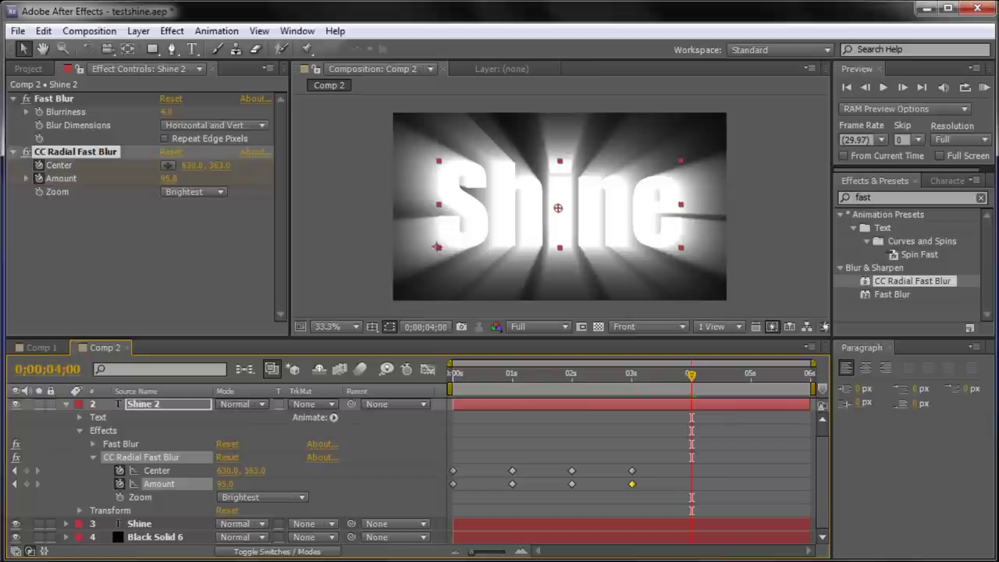
{"action": "left_click_drag", "start_coordinate": [233, 484], "coordinate": [28, 488]}
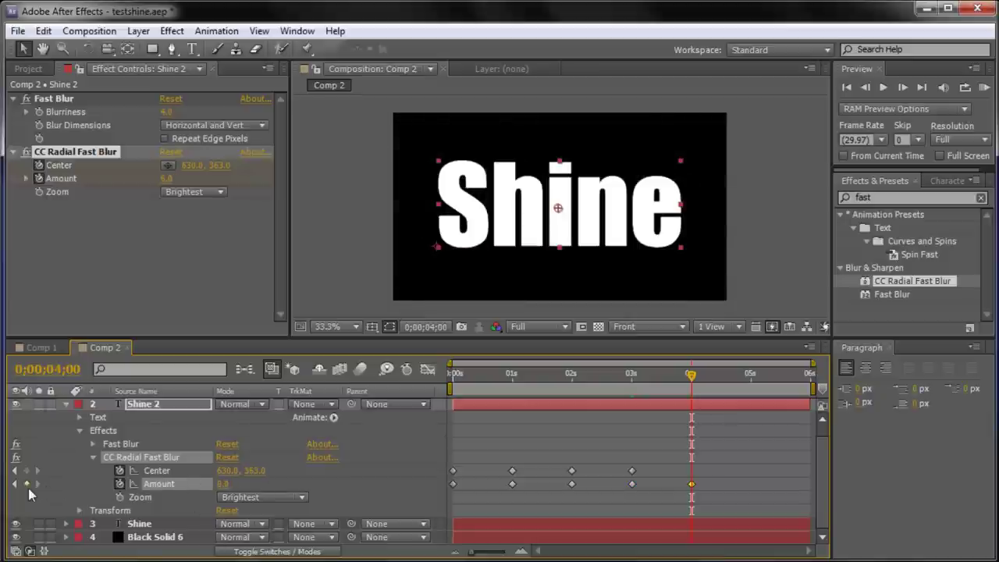
{"action": "left_click", "coordinate": [225, 484]}
{"action": "type", "text": "24"}
{"action": "key", "text": "Return"}
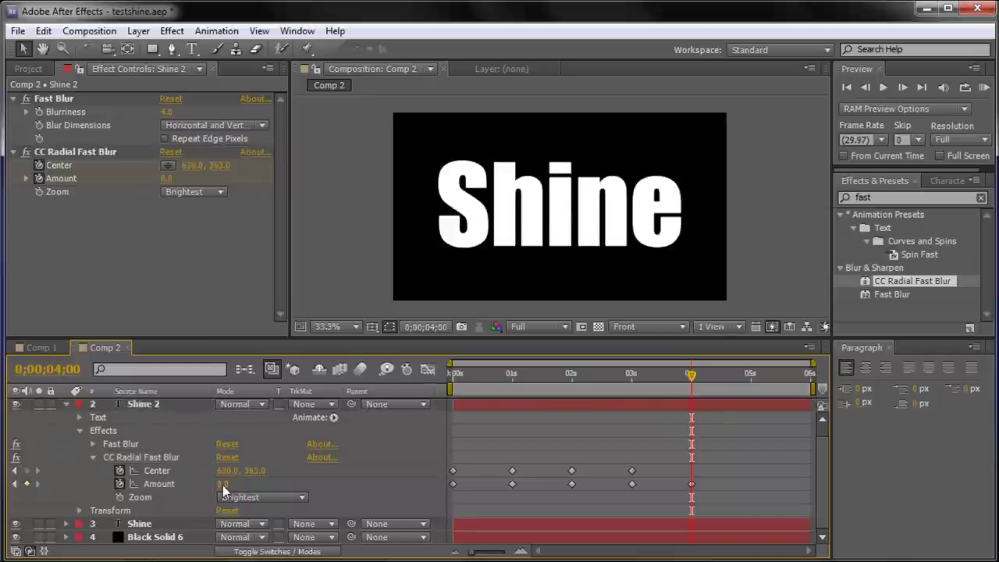
{"action": "left_click_drag", "start_coordinate": [239, 485], "coordinate": [203, 492]}
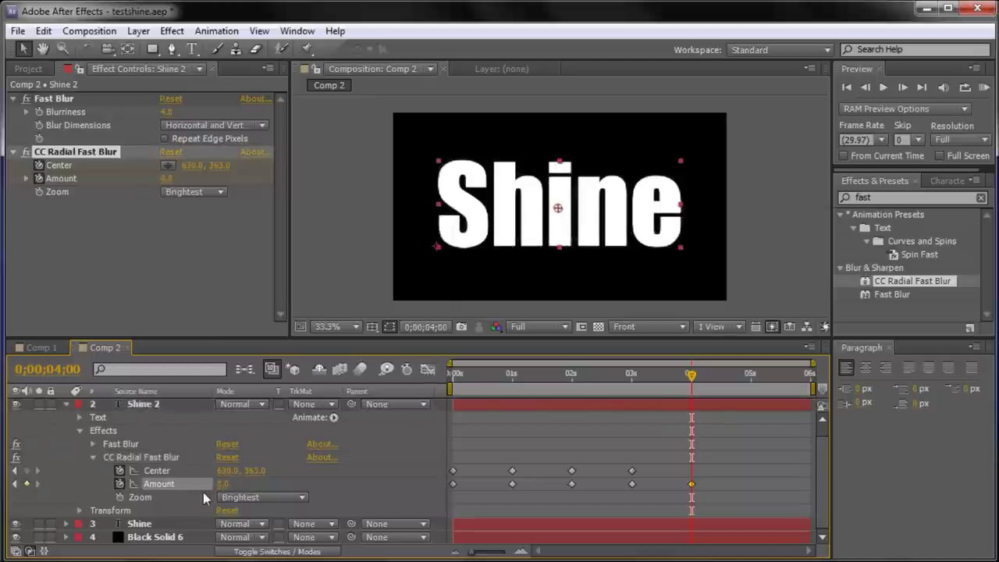
Step: Apply Easy Ease to the 4-second Amount keyframe and scrub between 3 and 4 seconds to check the fade-out
{"action": "left_click_drag", "start_coordinate": [692, 375], "coordinate": [678, 413]}
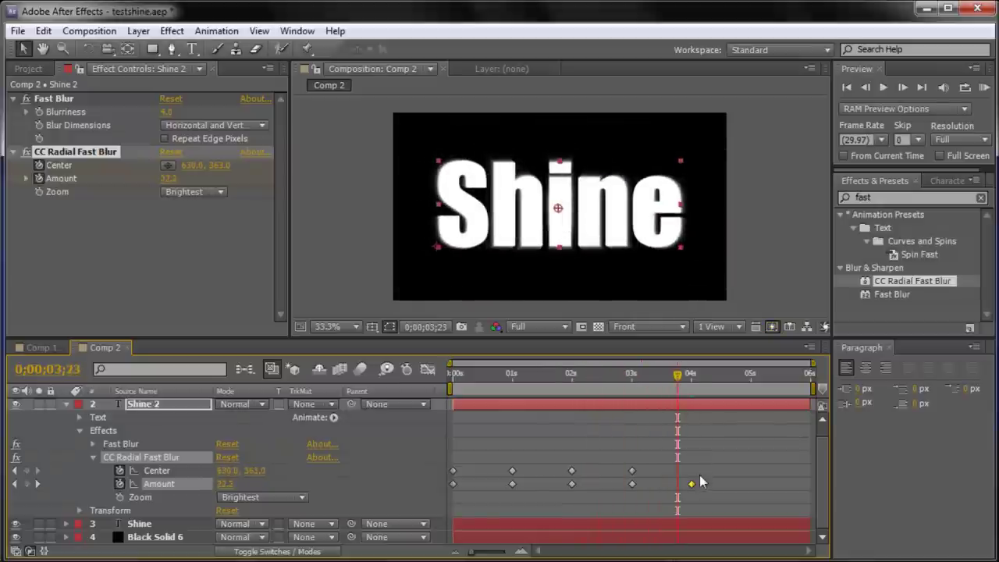
{"action": "mouse_move", "coordinate": [692, 485]}
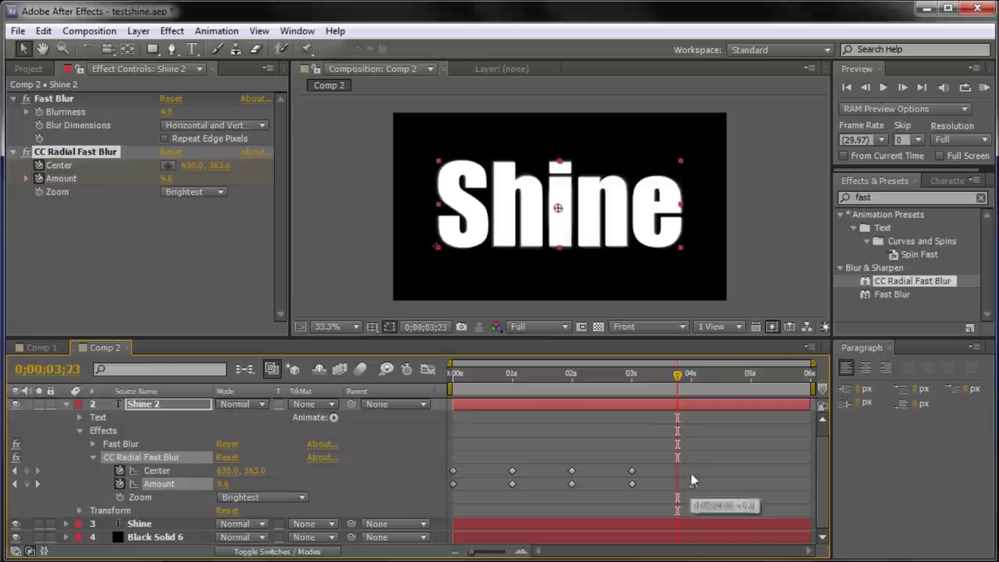
{"action": "left_click_drag", "start_coordinate": [677, 381], "coordinate": [691, 380]}
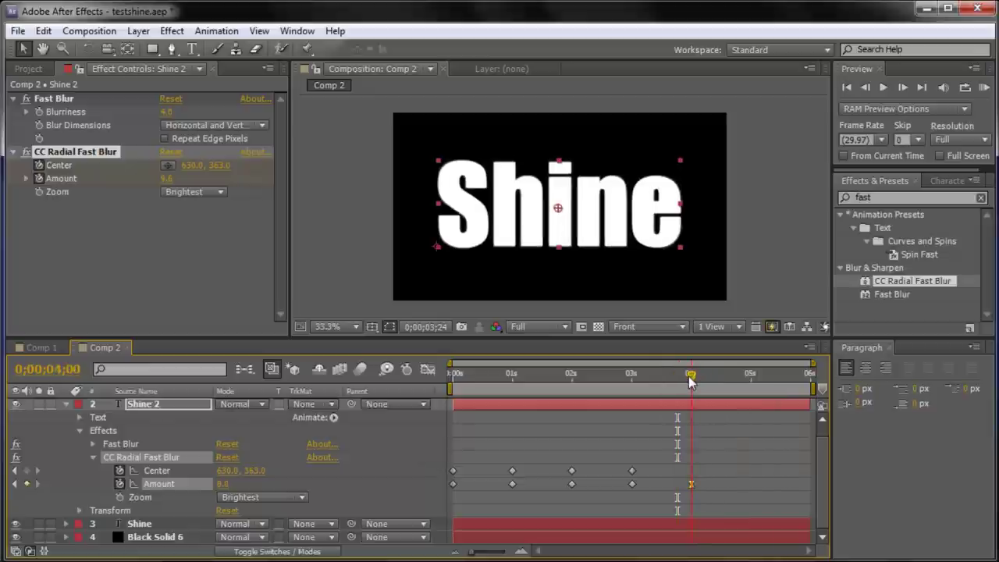
{"action": "left_click_drag", "start_coordinate": [690, 380], "coordinate": [633, 380]}
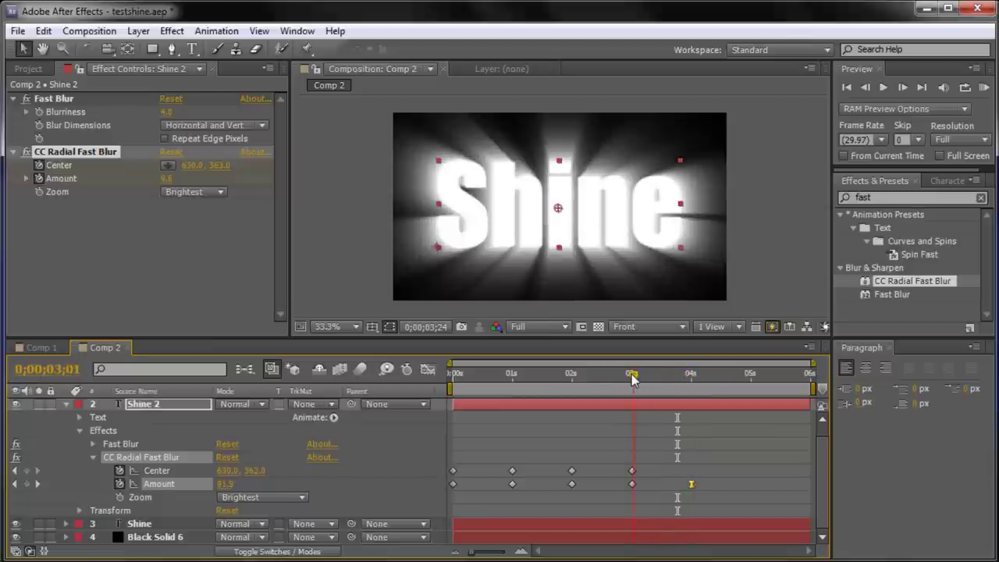
{"action": "left_click_drag", "start_coordinate": [633, 381], "coordinate": [691, 384]}
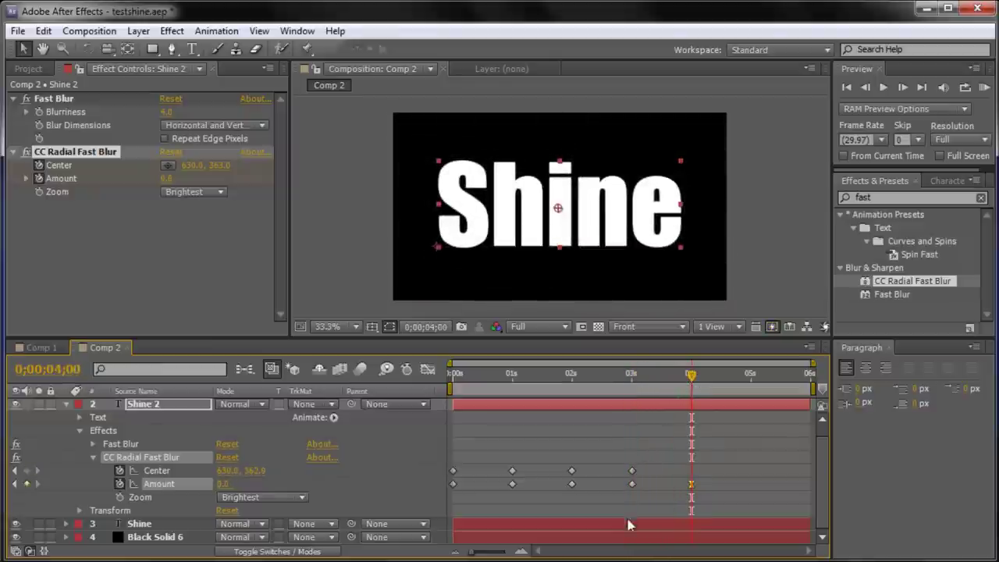
Step: Apply Easy Ease to the Center and Amount keyframes at the 3-second mark
{"action": "left_click", "coordinate": [633, 471]}
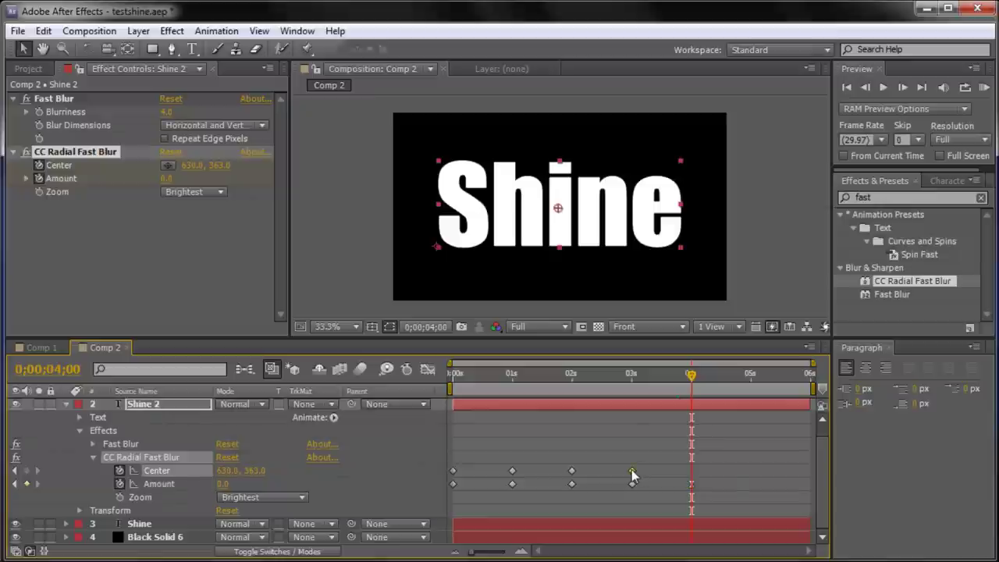
{"action": "key", "text": "F9"}
{"action": "left_click", "coordinate": [632, 484]}
{"action": "key", "text": "F9"}
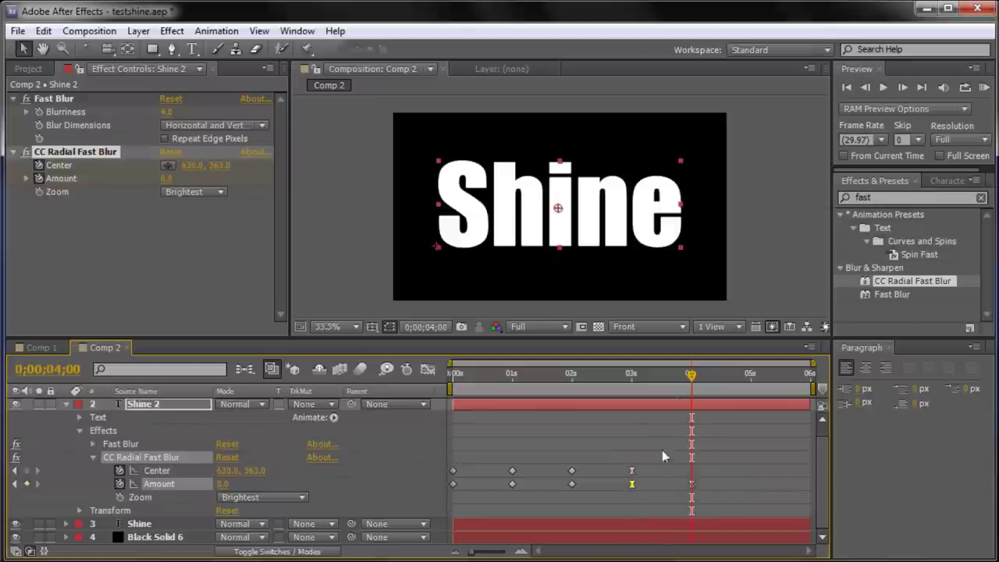
Step: Move the current time to 0;00;04;01 and collapse the Shine 2 layer's properties
{"action": "left_click_drag", "start_coordinate": [692, 379], "coordinate": [693, 404]}
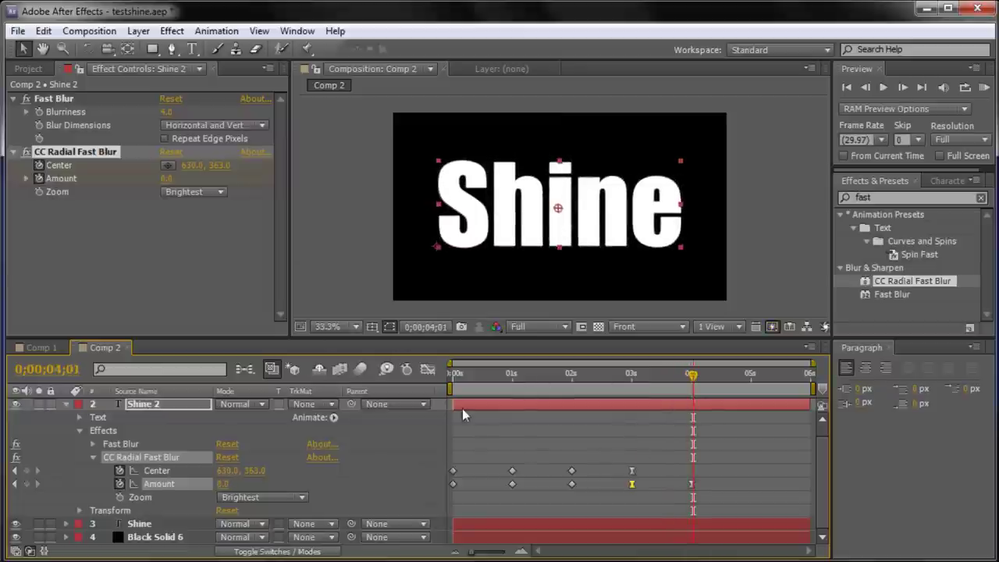
{"action": "left_click", "coordinate": [66, 404]}
{"action": "key", "text": "ctrl+shift+d"}
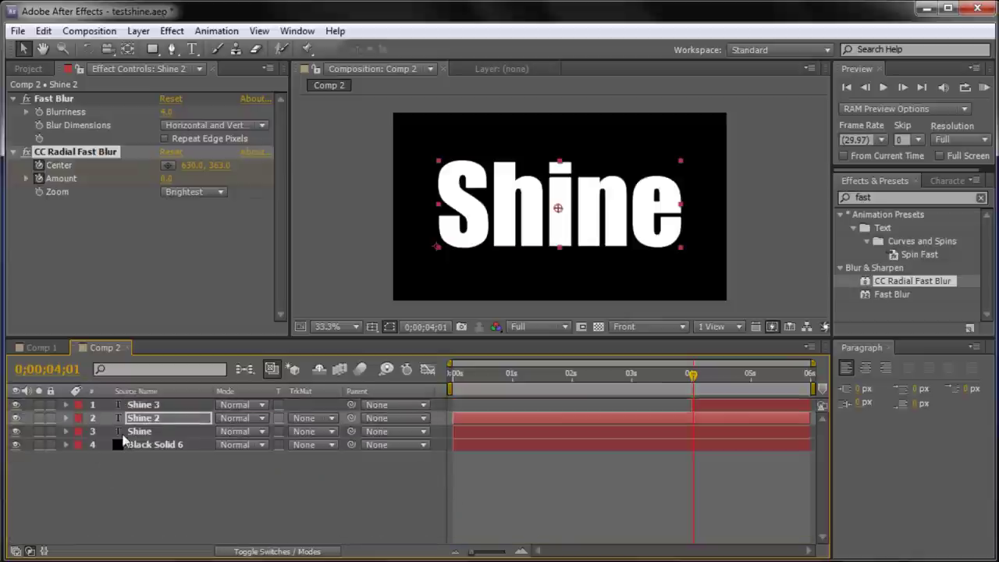
Step: Create a new 1280 x 720 px black solid and place it directly below the Shine 3 layer
{"action": "left_click", "coordinate": [140, 421]}
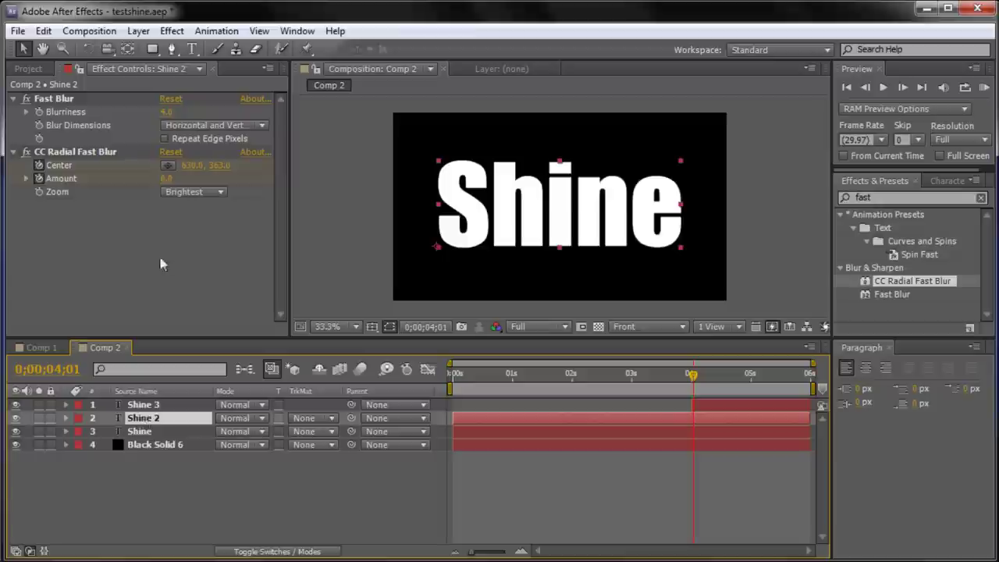
{"action": "left_click", "coordinate": [139, 32]}
{"action": "mouse_move", "coordinate": [159, 50]}
{"action": "left_click", "coordinate": [430, 66]}
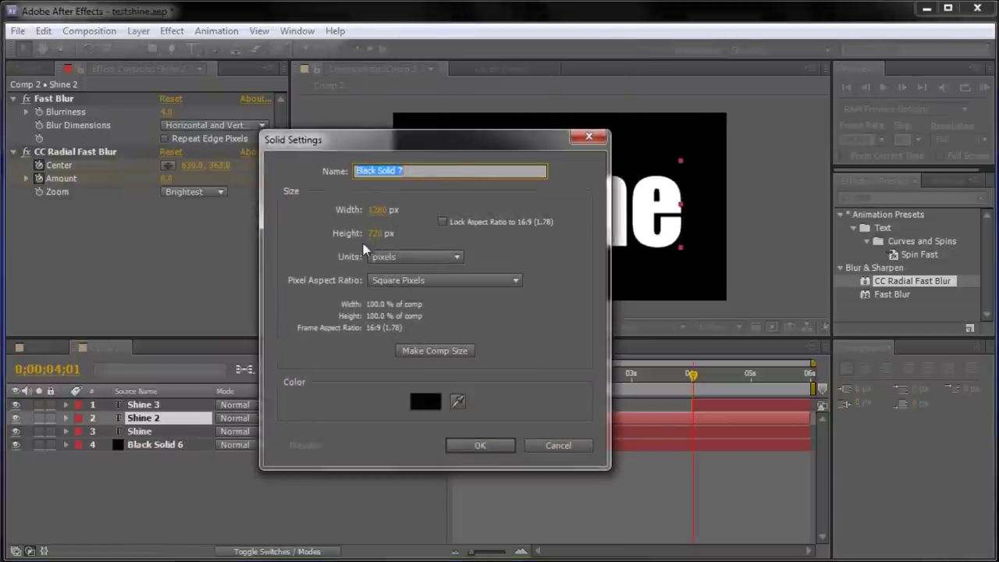
{"action": "left_click", "coordinate": [479, 447]}
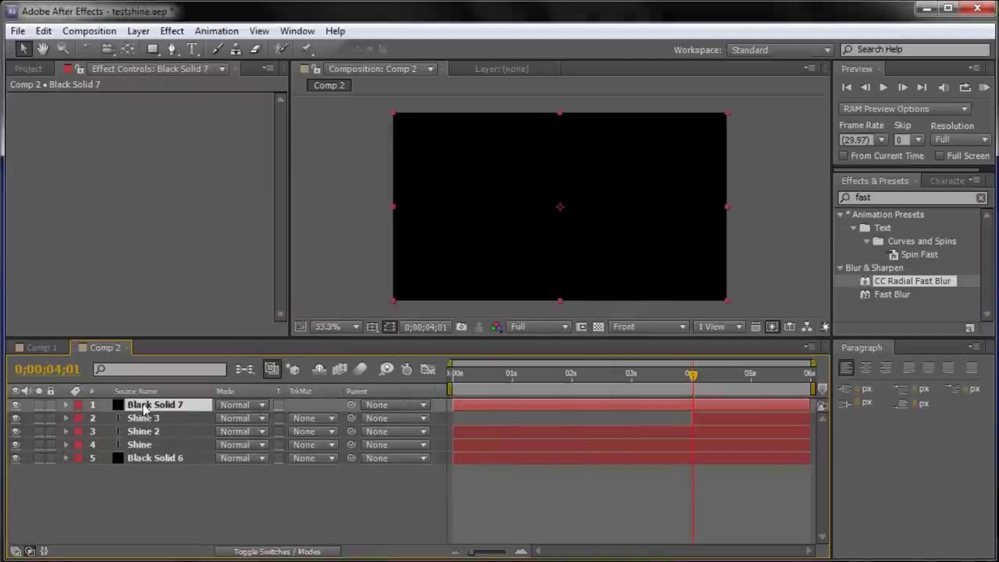
{"action": "key", "text": "Return"}
{"action": "left_click_drag", "start_coordinate": [140, 410], "coordinate": [143, 428]}
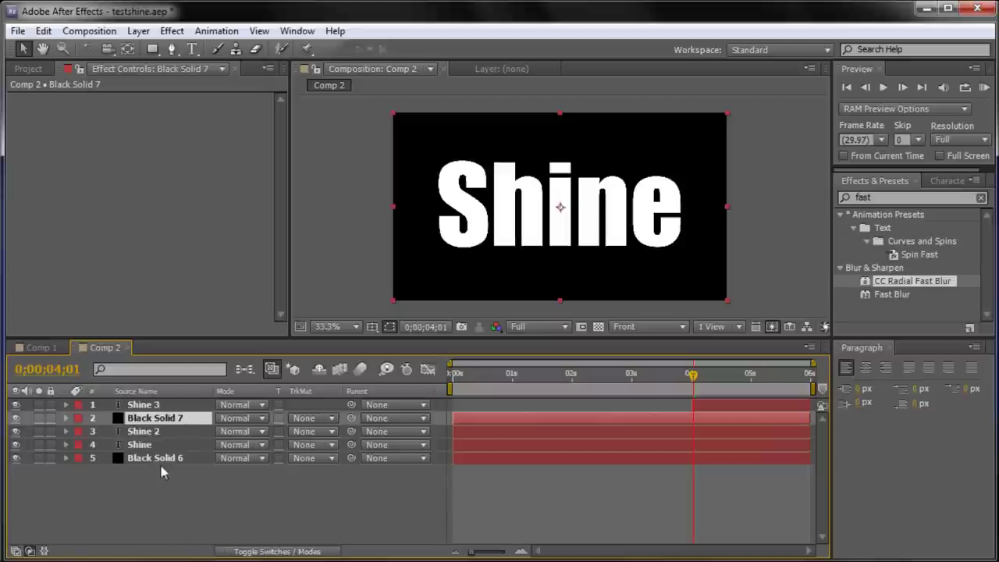
Step: Show the layer switches, make Black Solid 7 an adjustment layer, and move the Shine 3 layer directly below Shine 2
{"action": "left_click", "coordinate": [265, 552]}
{"action": "left_click", "coordinate": [267, 553]}
{"action": "left_click", "coordinate": [267, 554]}
{"action": "left_click", "coordinate": [270, 553]}
{"action": "left_click", "coordinate": [269, 552]}
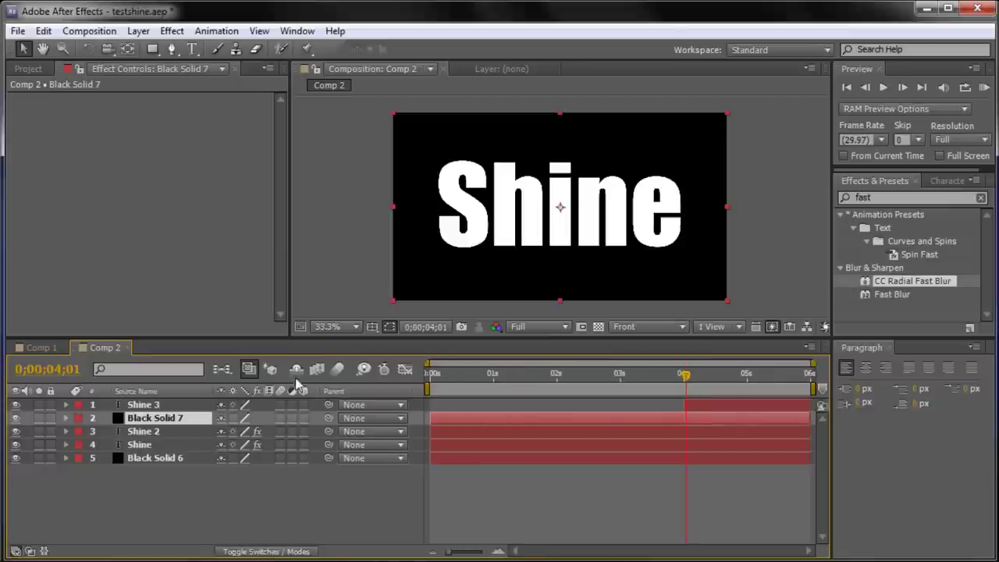
{"action": "key", "text": "F4"}
{"action": "key", "text": "F4"}
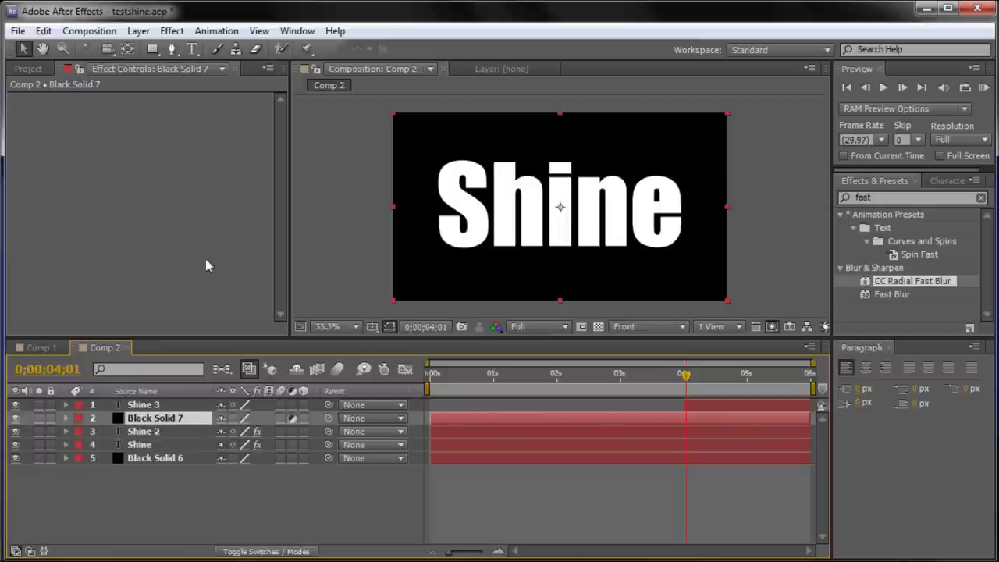
{"action": "left_click_drag", "start_coordinate": [119, 404], "coordinate": [131, 439]}
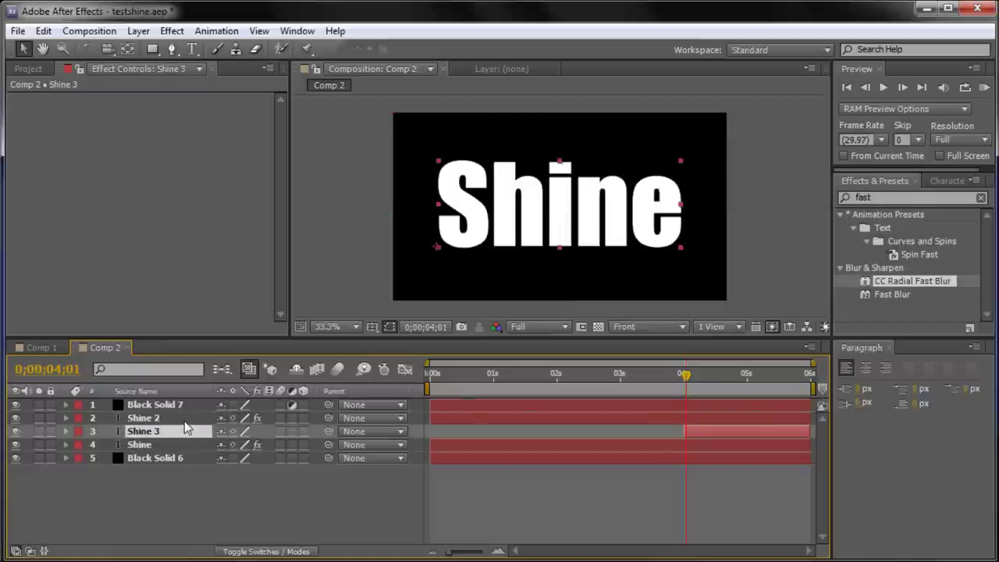
Step: Move Shine 3 above Black Solid 7 and apply Color Balance to Black Solid 7 with Hilight Green Balance 25 and Hilight Blue Balance 100
{"action": "left_click_drag", "start_coordinate": [188, 428], "coordinate": [200, 395]}
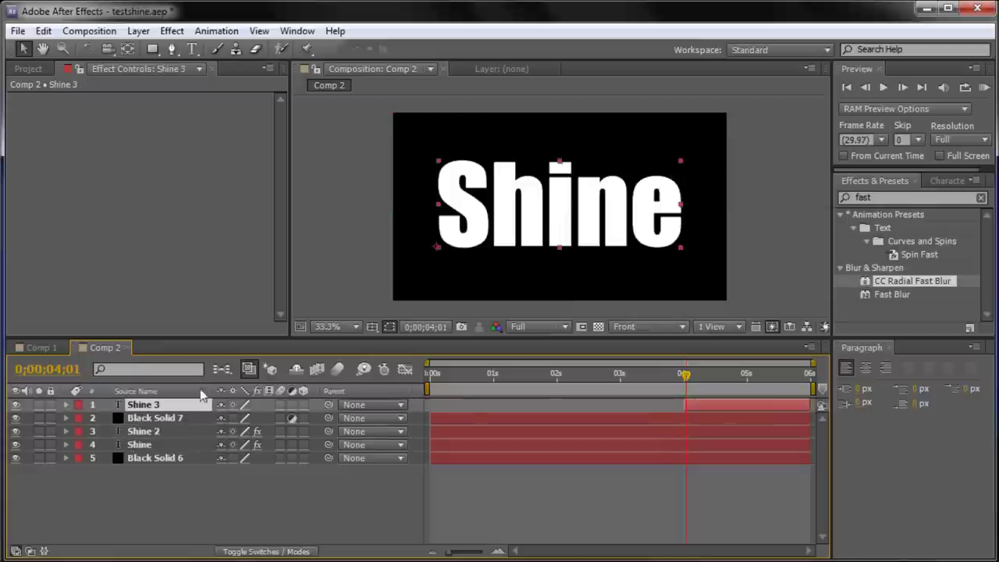
{"action": "left_click", "coordinate": [110, 419]}
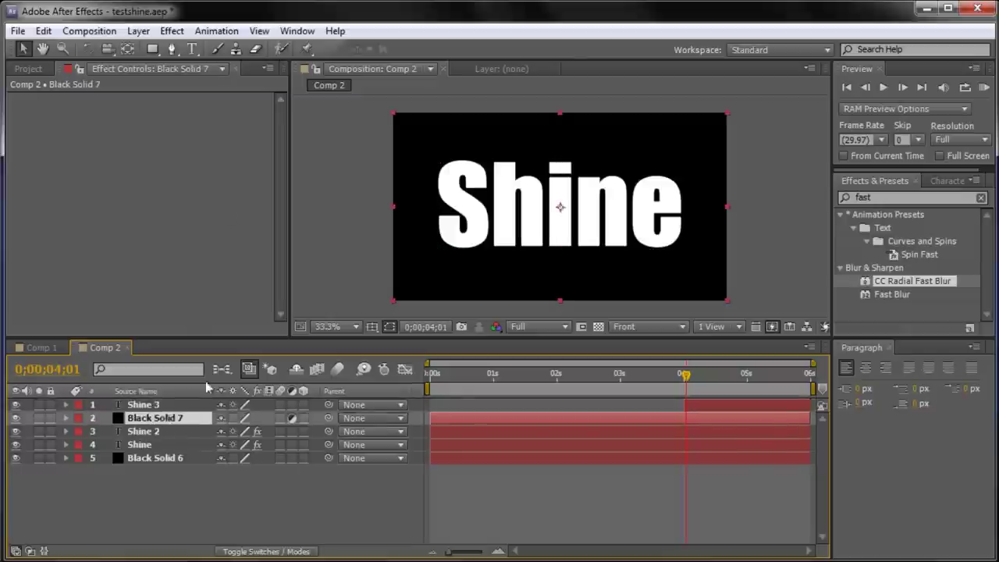
{"action": "left_click", "coordinate": [173, 31]}
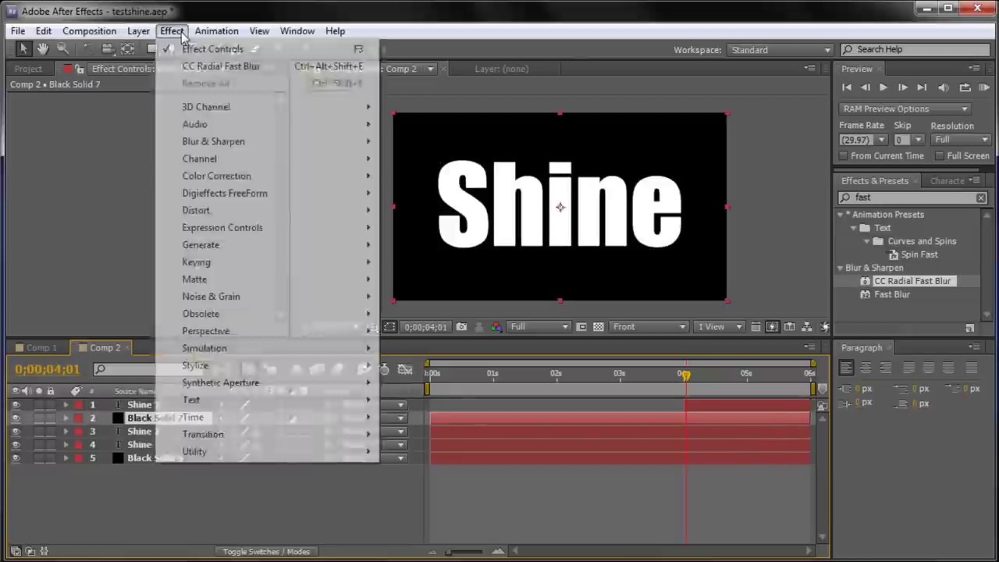
{"action": "mouse_move", "coordinate": [245, 178]}
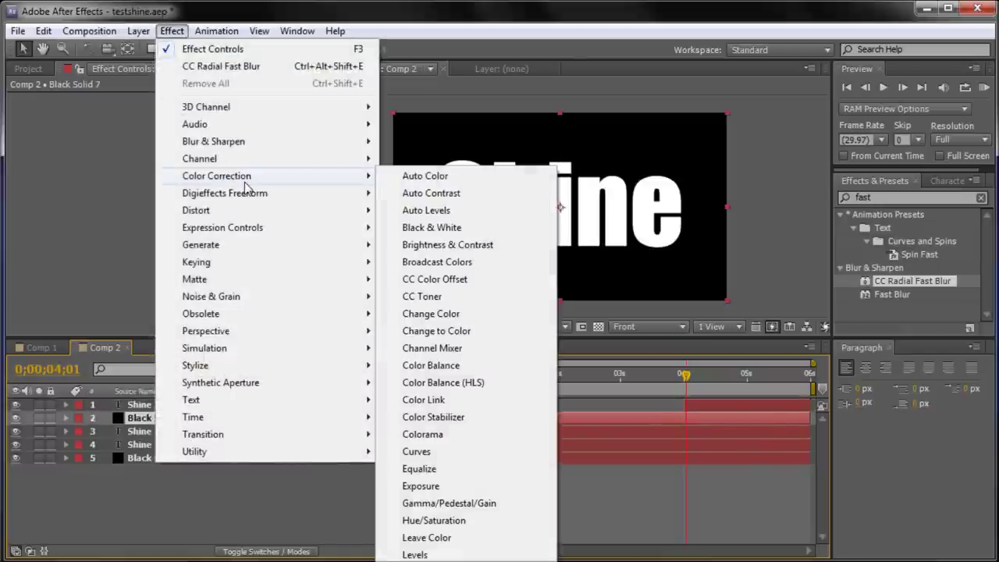
{"action": "left_click", "coordinate": [431, 367]}
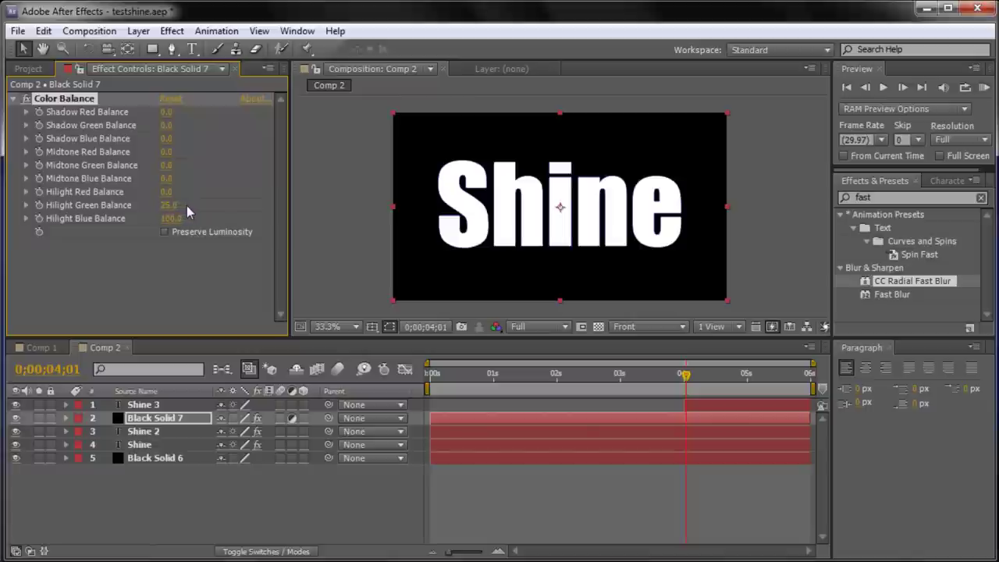
Step: Check the glow at 0;00;01;06 and 0;00;00;21, and set Color Balance's Hilight Green Balance to 26 and Hilight Blue Balance to 100
{"action": "left_click_drag", "start_coordinate": [687, 377], "coordinate": [506, 398]}
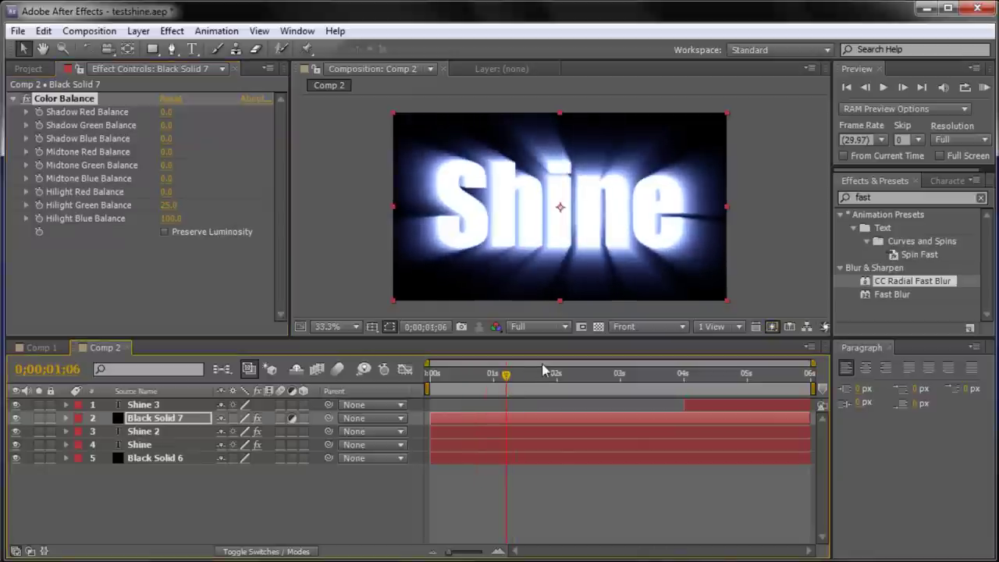
{"action": "left_click_drag", "start_coordinate": [508, 382], "coordinate": [475, 383]}
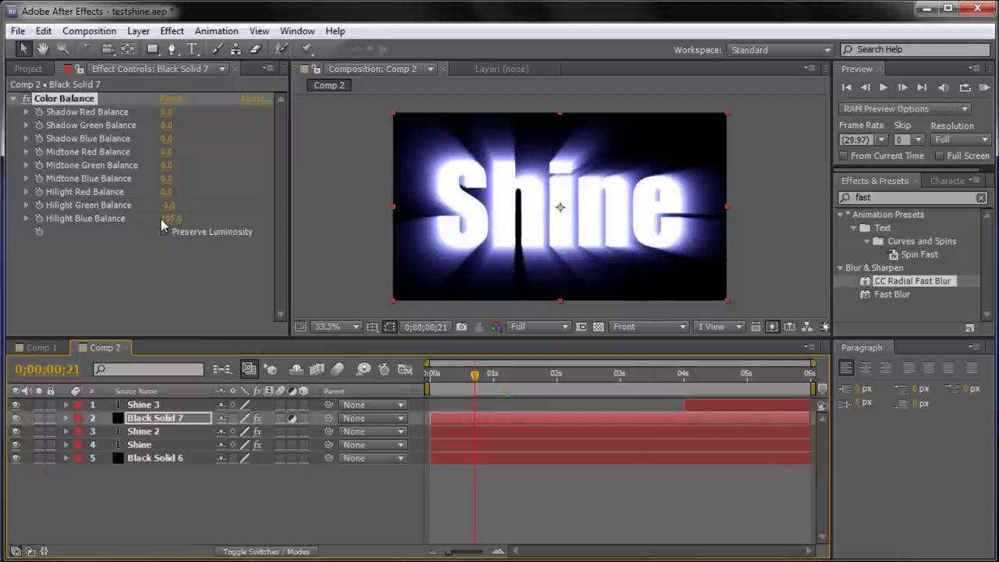
{"action": "left_click_drag", "start_coordinate": [161, 221], "coordinate": [185, 223]}
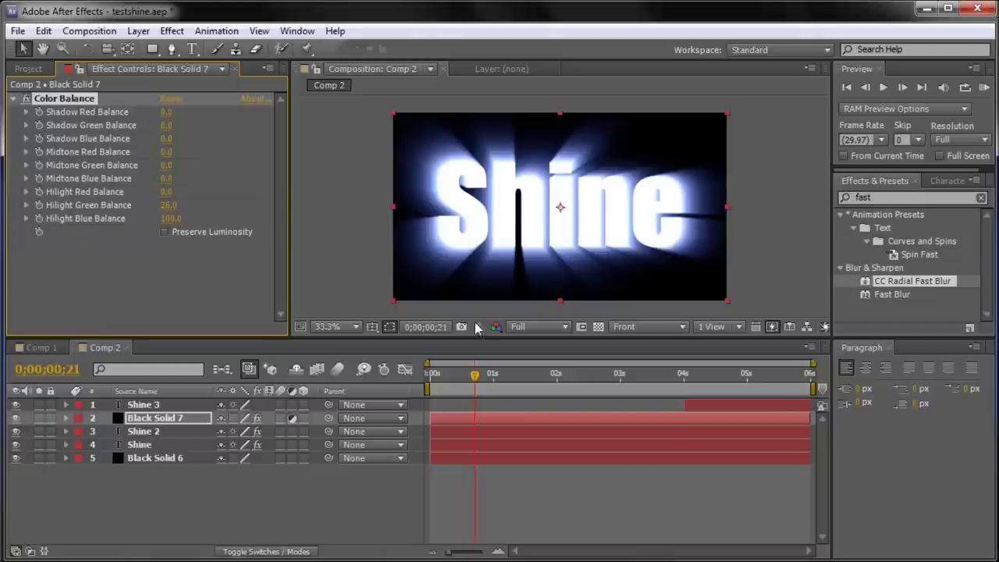
Step: Trim the ends of the Shine 2 and Shine layers to 0;00;04;00, and preview the animation back at 0;00;00;06
{"action": "left_click_drag", "start_coordinate": [478, 379], "coordinate": [688, 386]}
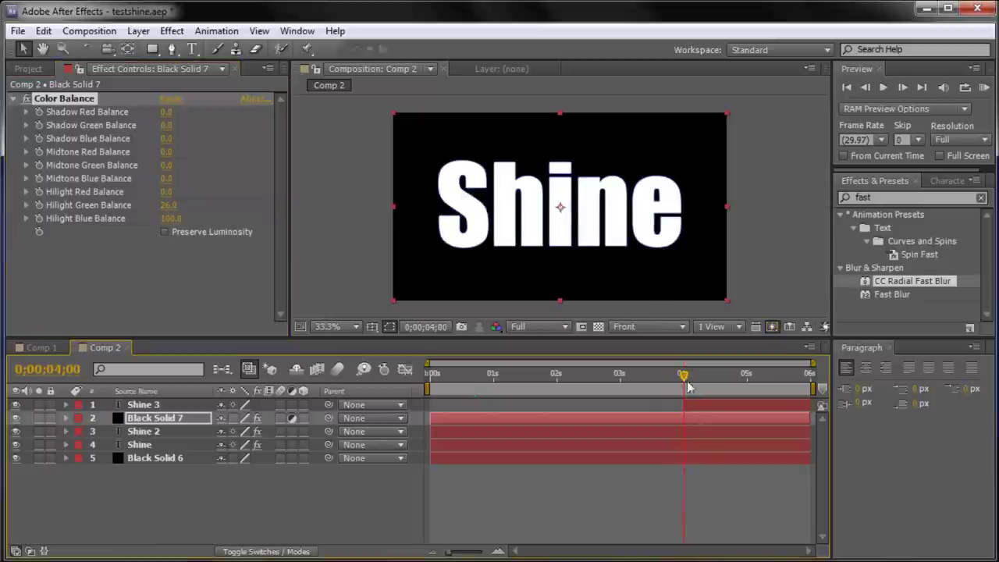
{"action": "left_click", "coordinate": [693, 420]}
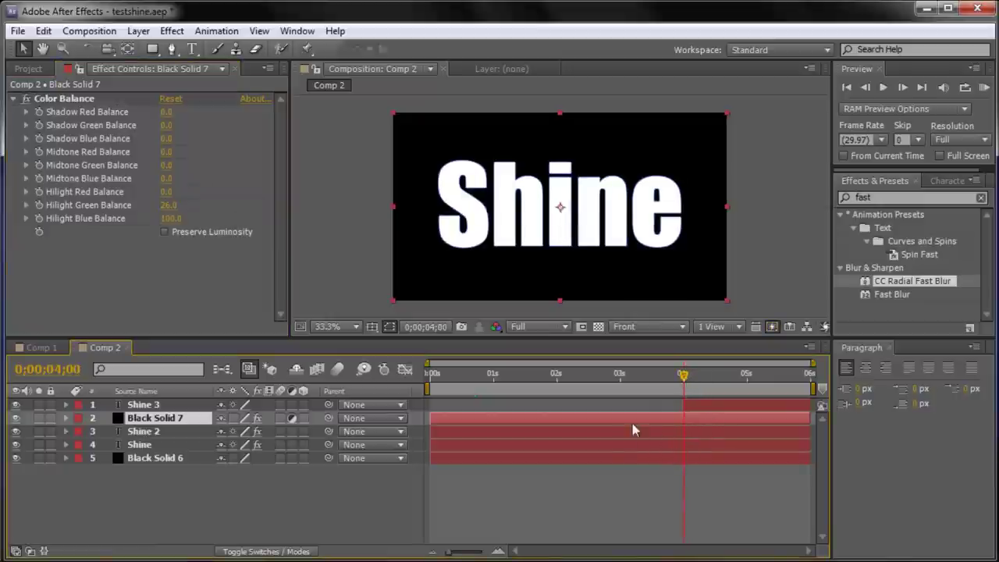
{"action": "left_click", "coordinate": [561, 433]}
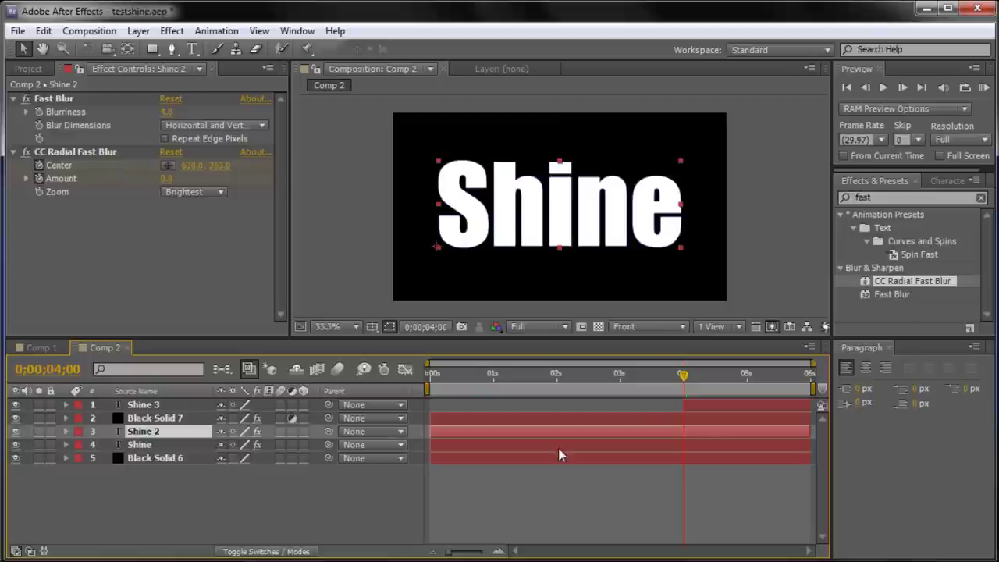
{"action": "left_click", "coordinate": [555, 458]}
{"action": "left_click", "coordinate": [546, 445]}
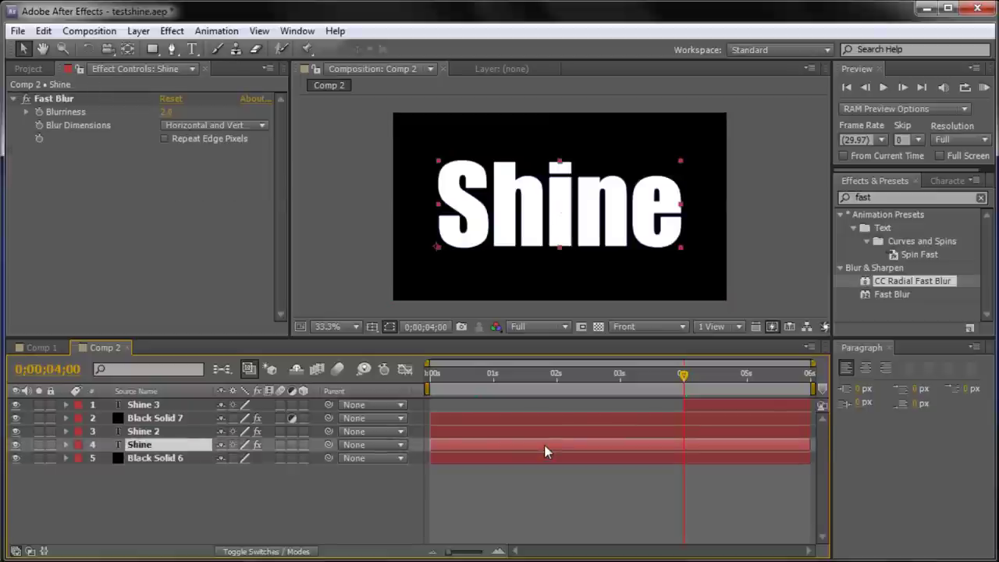
{"action": "left_click", "coordinate": [496, 432], "text": "ctrl"}
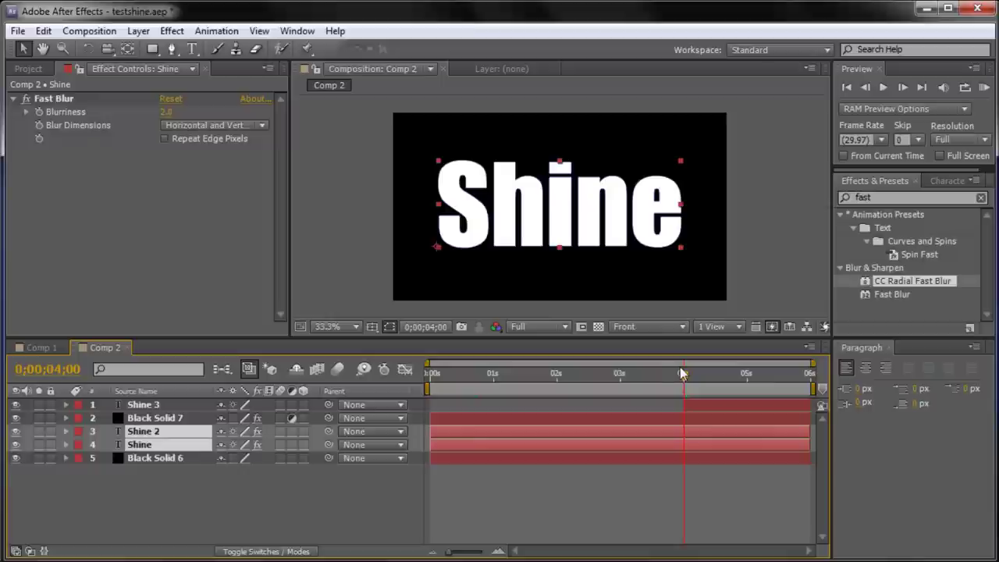
{"action": "key", "text": "alt+bracketright"}
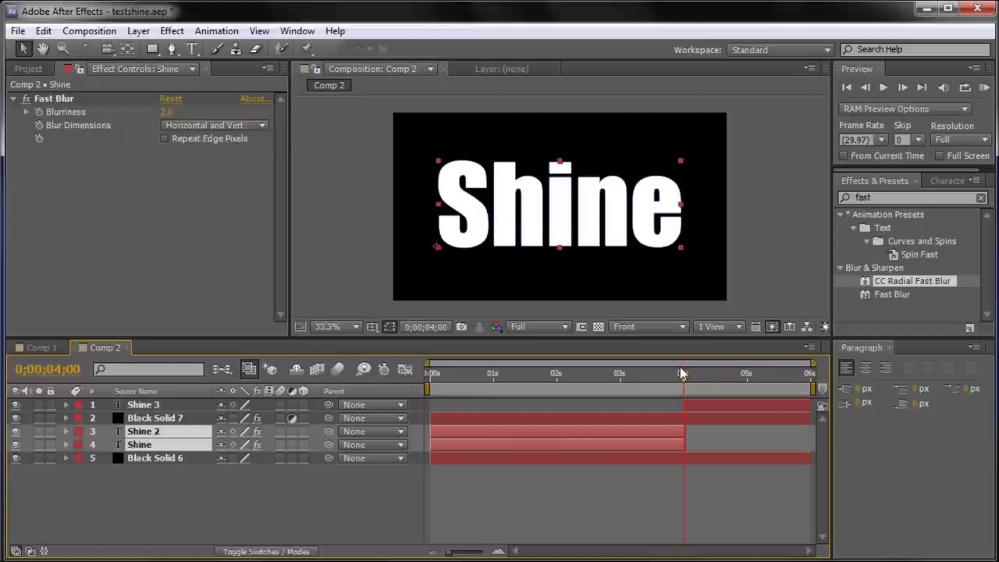
{"action": "left_click_drag", "start_coordinate": [683, 373], "coordinate": [447, 432]}
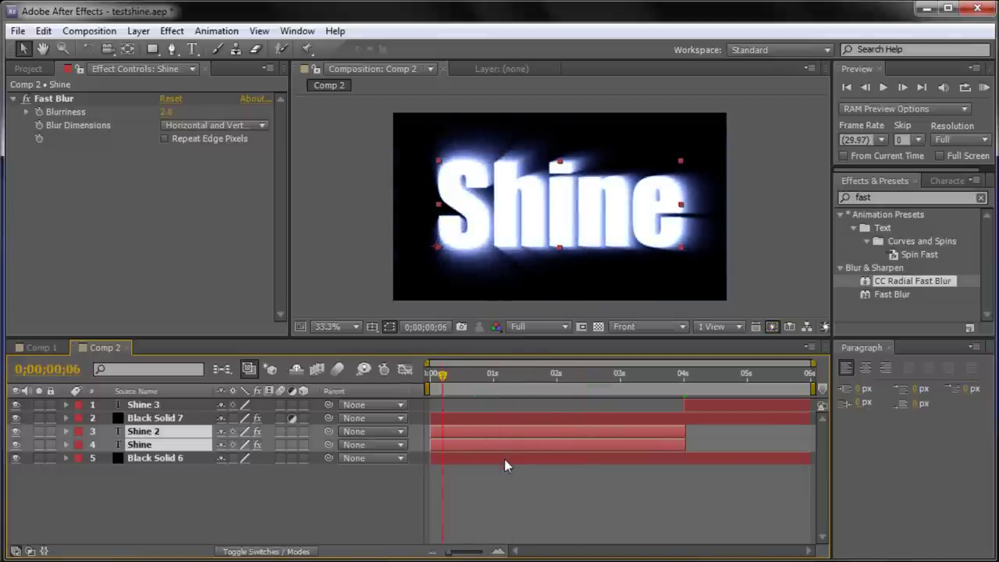